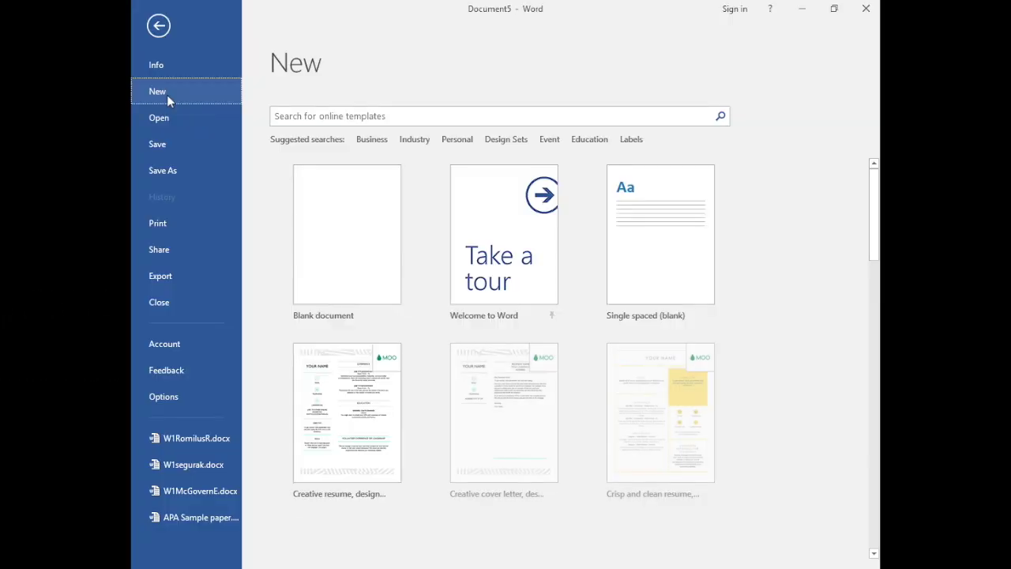
Create a new blank document set to Times New Roman, size 12
{"action": "left_click", "coordinate": [316, 190]}
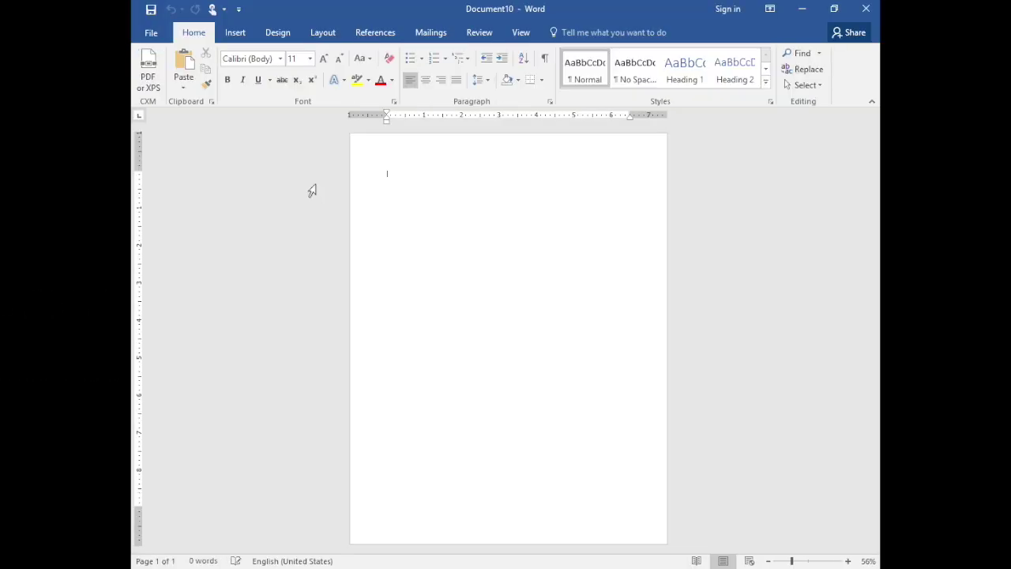
{"action": "left_click", "coordinate": [279, 58]}
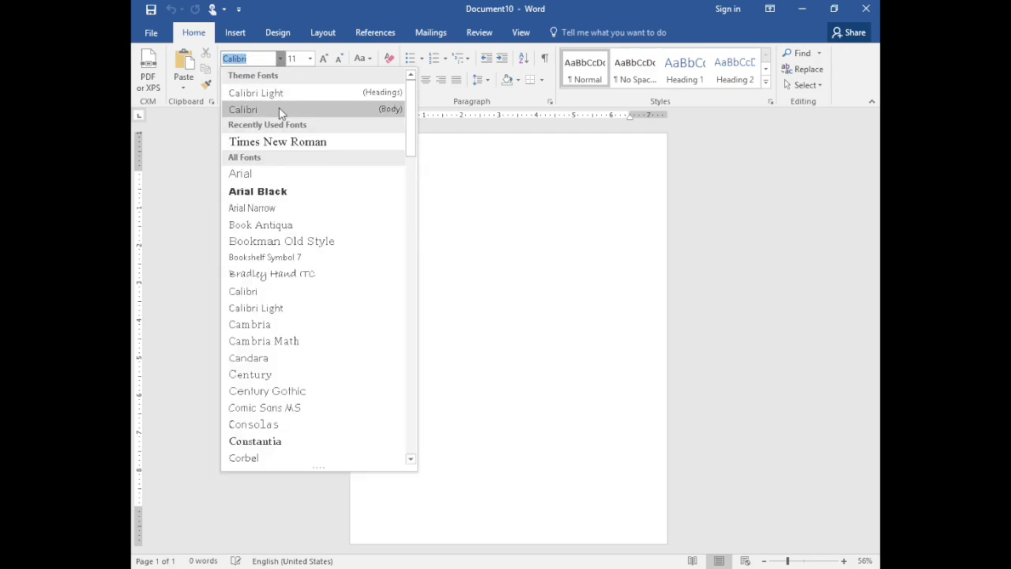
{"action": "left_click", "coordinate": [282, 143]}
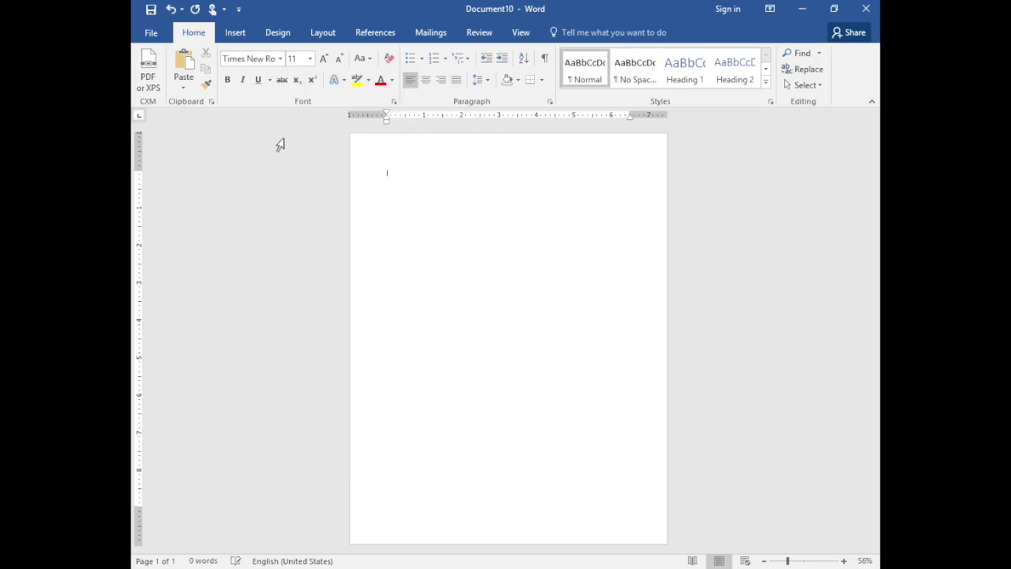
{"action": "left_click", "coordinate": [309, 58]}
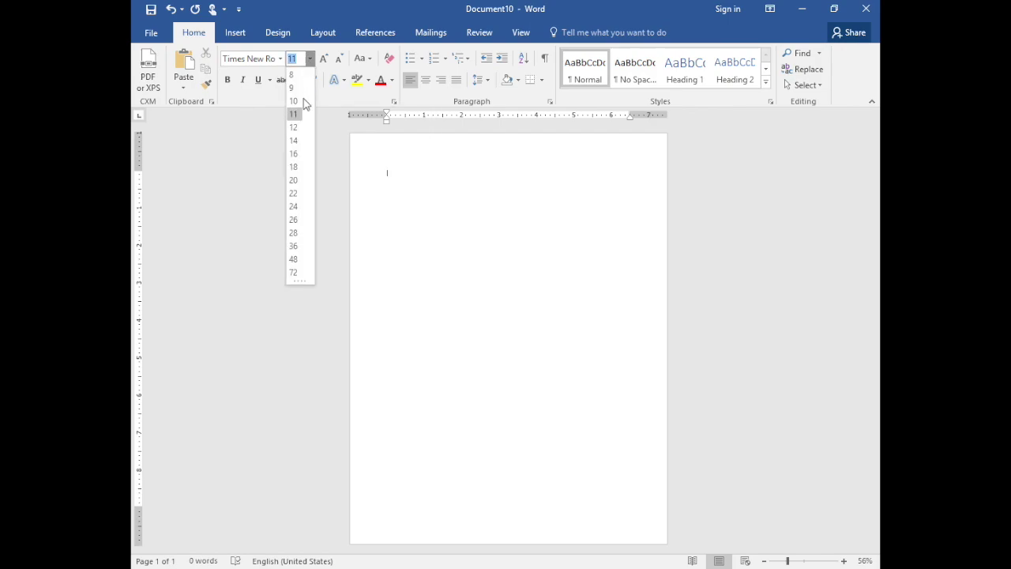
{"action": "left_click", "coordinate": [299, 129]}
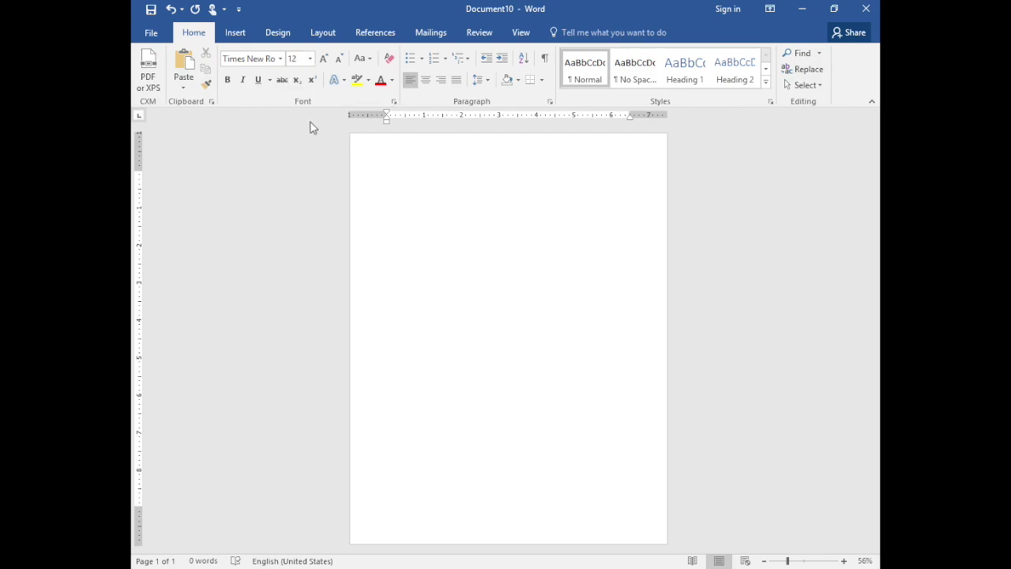
Set paragraph line spacing to Double with 0 pt spacing after each paragraph
{"action": "left_click", "coordinate": [551, 103]}
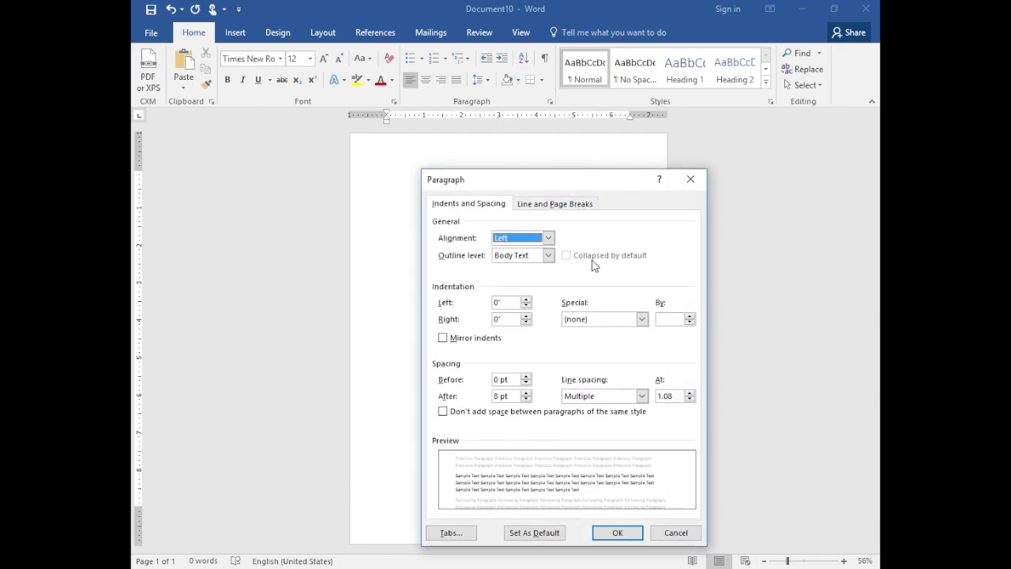
{"action": "left_click", "coordinate": [641, 396]}
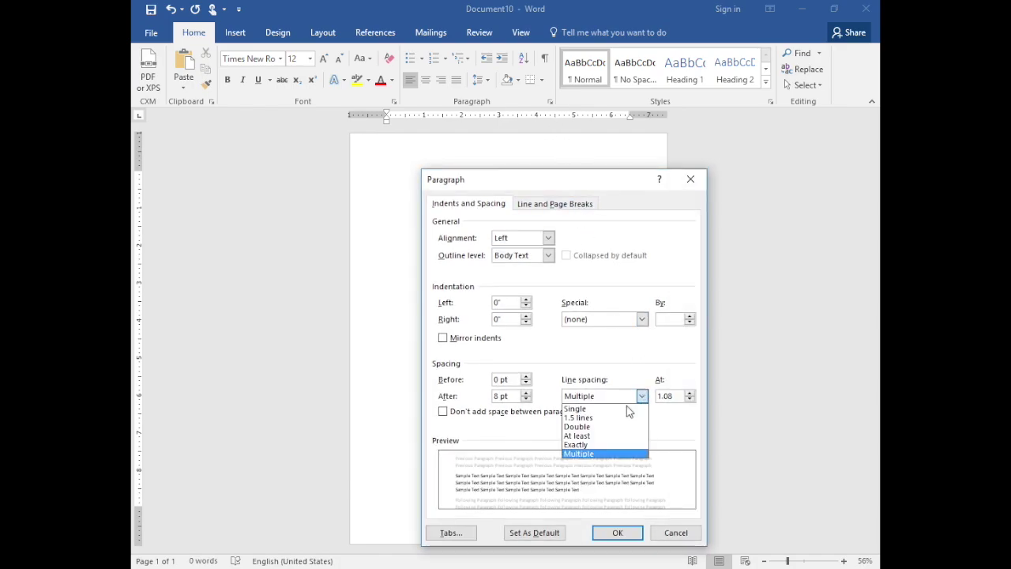
{"action": "left_click", "coordinate": [603, 427]}
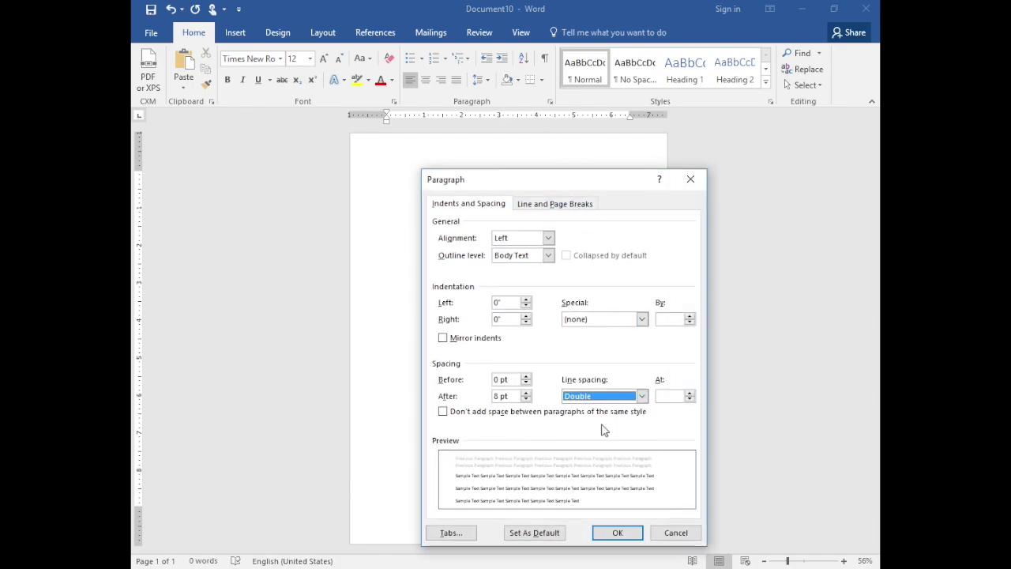
{"action": "left_click", "coordinate": [505, 396]}
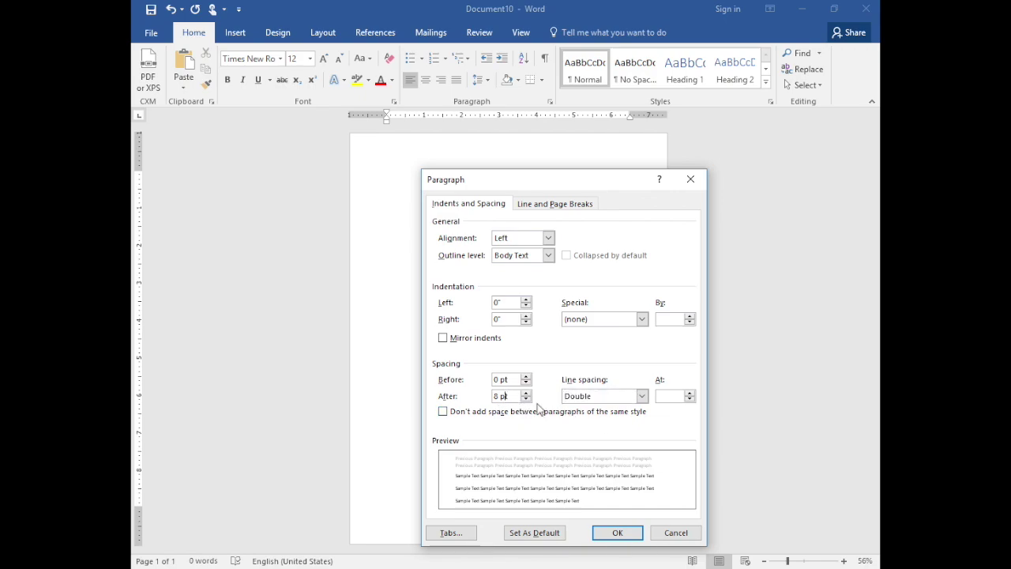
{"action": "left_click", "coordinate": [526, 398]}
{"action": "left_click", "coordinate": [614, 532]}
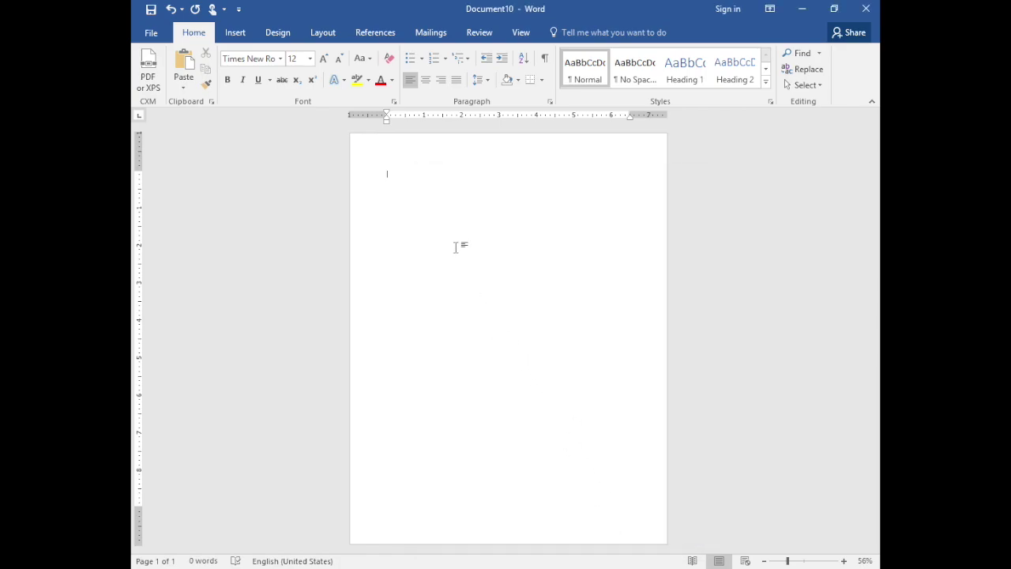
Apply the Normal margin preset of 1 inch on every side
{"action": "left_click", "coordinate": [322, 33]}
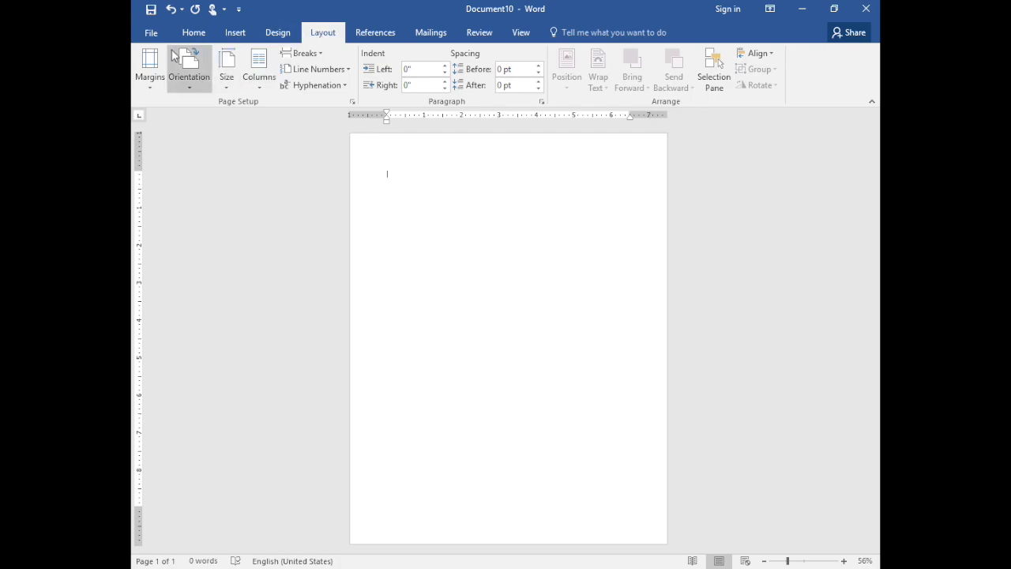
{"action": "left_click", "coordinate": [142, 64]}
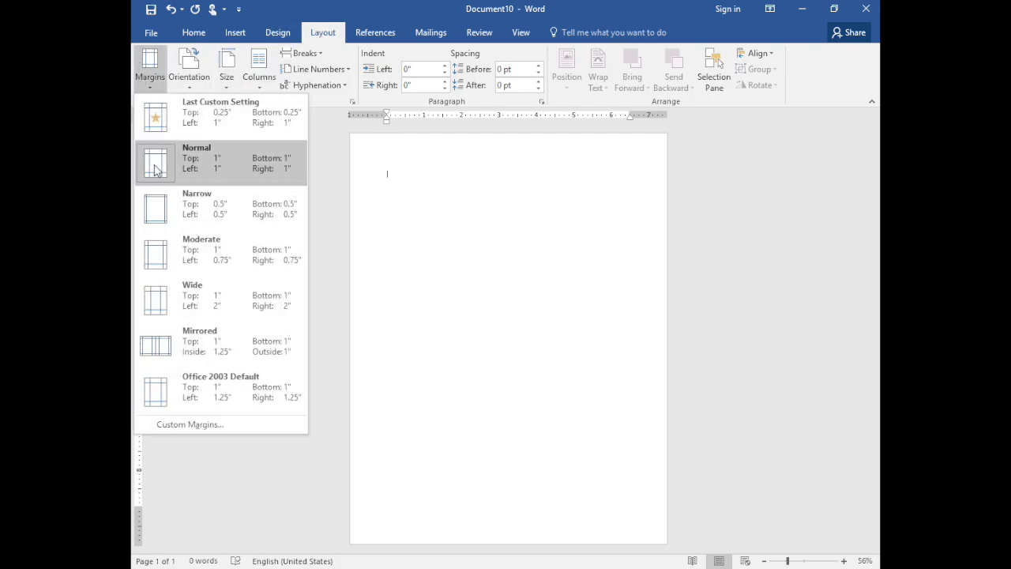
{"action": "left_click", "coordinate": [155, 171]}
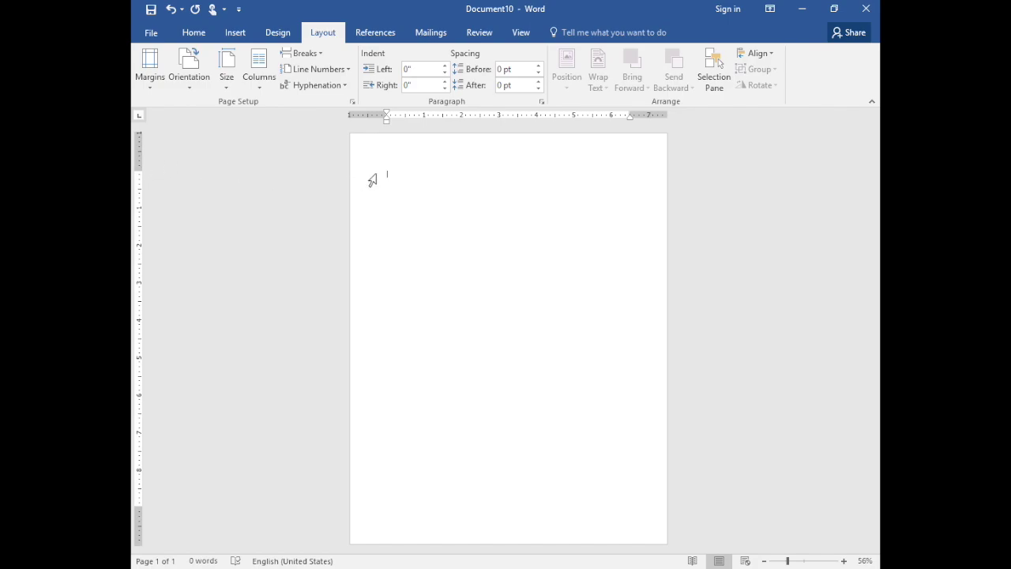
{"action": "double_click", "coordinate": [452, 156]}
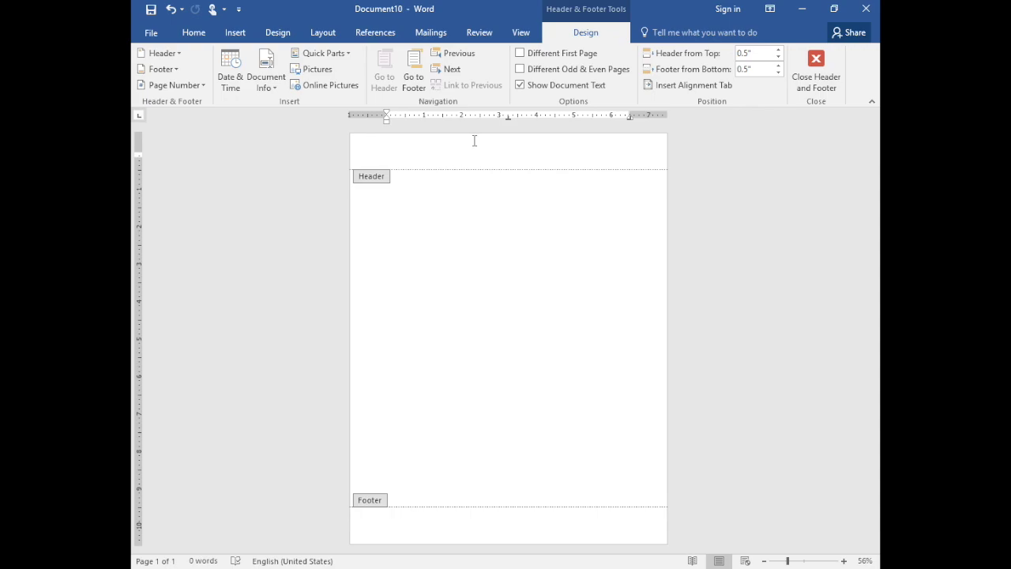
Enable Different First Page and enter 'Running head: THE TITLE OF YOUR PAPER' as the first-page header
{"action": "left_click", "coordinate": [519, 53]}
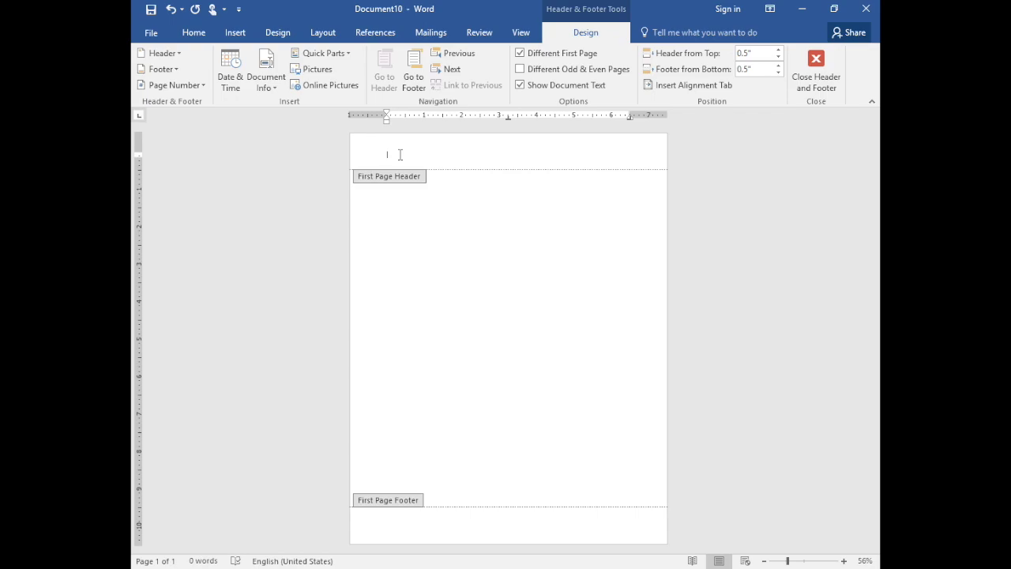
{"action": "type", "text": "a"}
{"action": "type", "text": "ead"}
{"action": "type", "text": ": T"}
{"action": "type", "text": "HE TITLE OF YOUR"}
{"action": "type", "text": " PAPER"}
Add a plain page number after the running head in the first-page header, then return to the body
{"action": "left_click", "coordinate": [235, 34]}
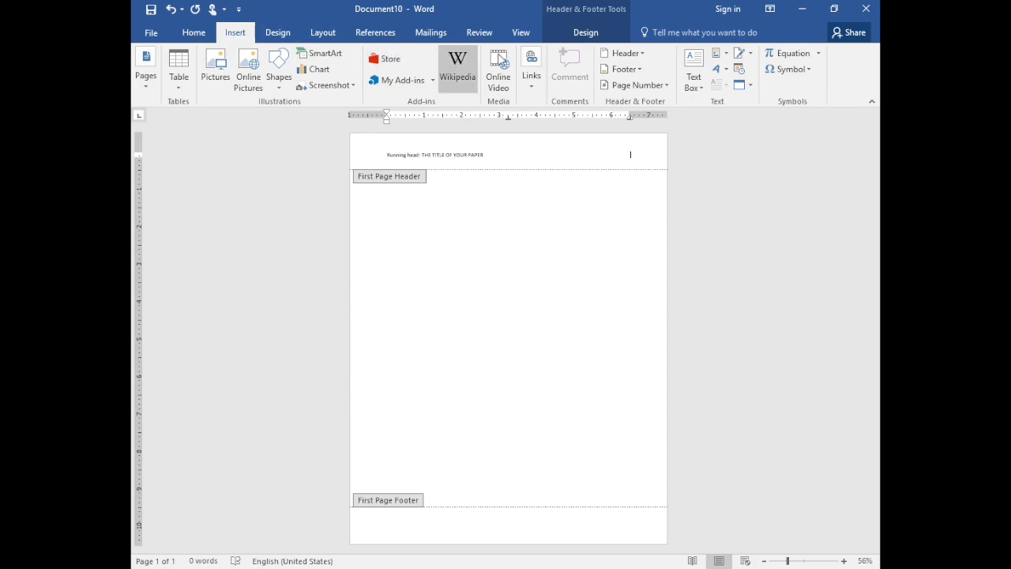
{"action": "left_click", "coordinate": [663, 85]}
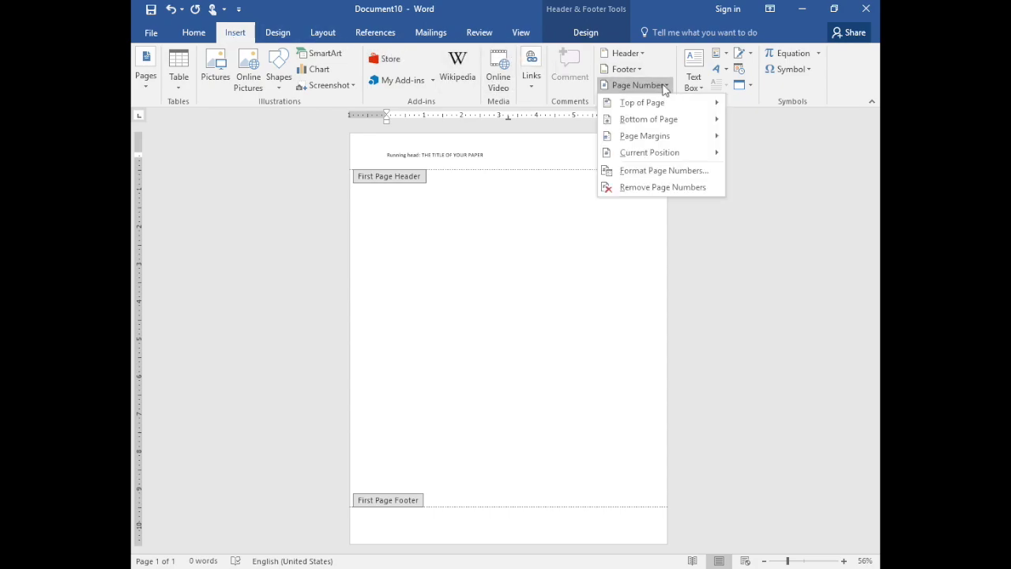
{"action": "mouse_move", "coordinate": [640, 153]}
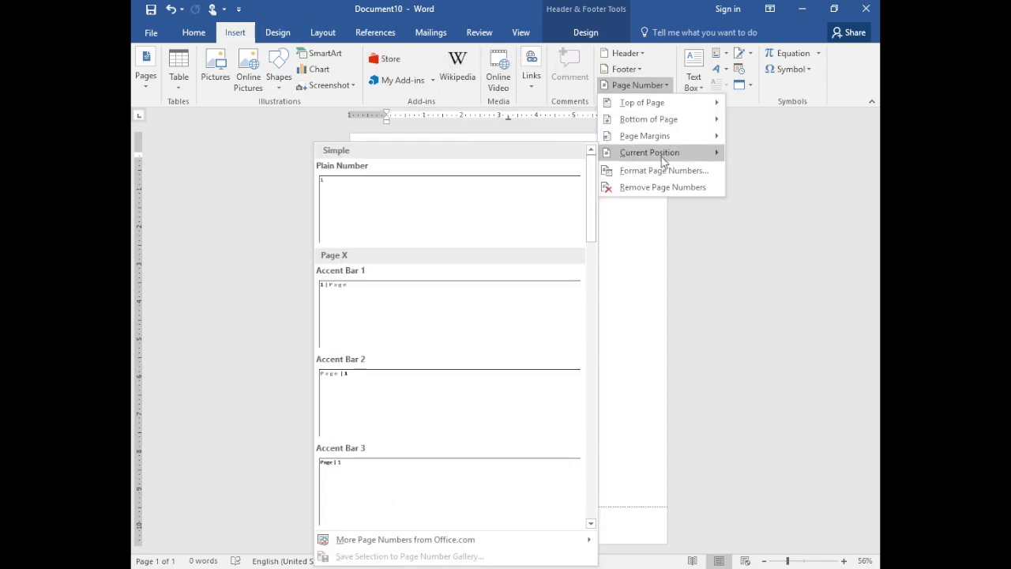
{"action": "left_click", "coordinate": [505, 183]}
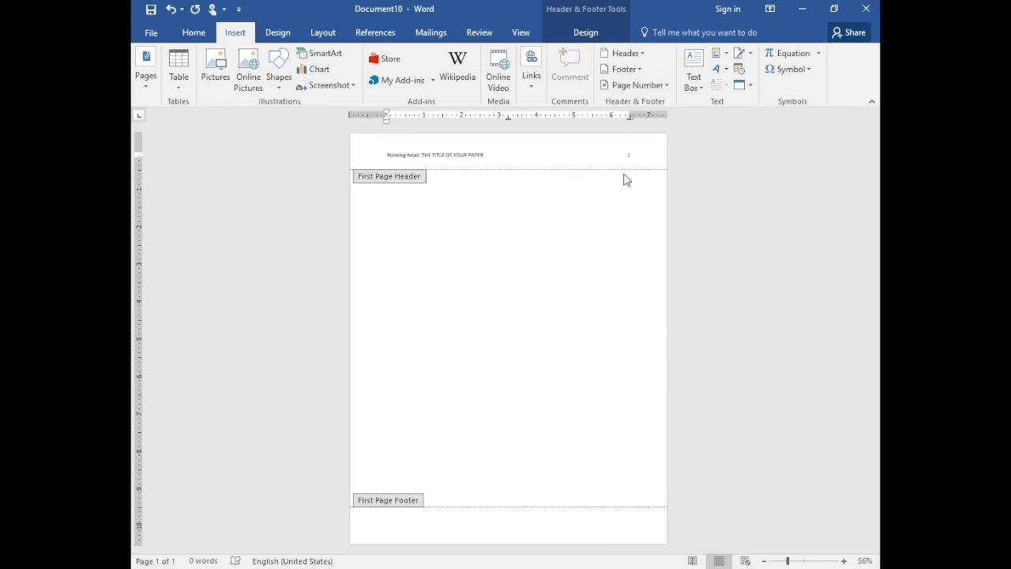
{"action": "double_click", "coordinate": [512, 226]}
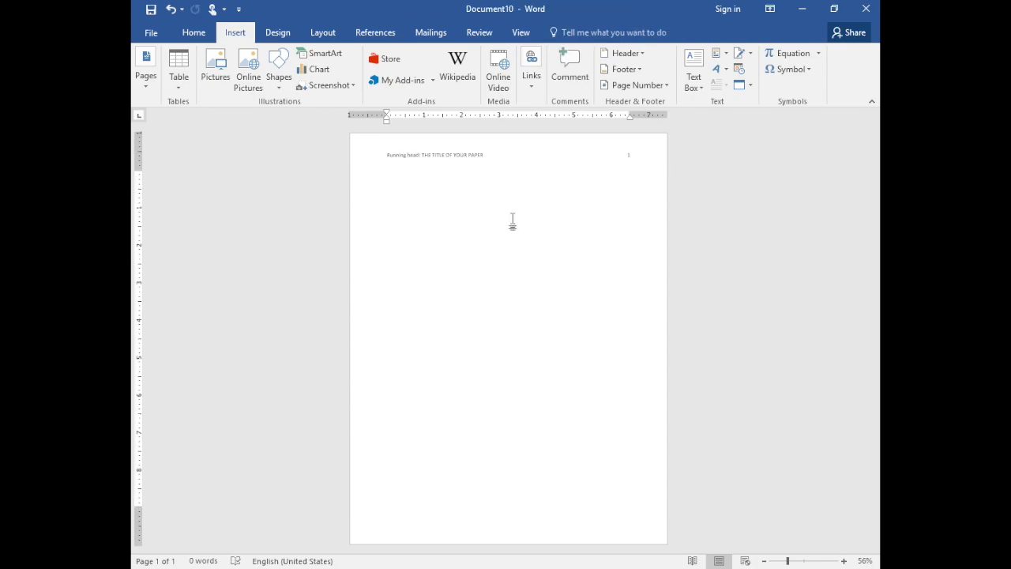
Type centred title-page lines 'The Title of Your Paper', 'Your Name' and 'Your Institution'
{"action": "left_click", "coordinate": [192, 33]}
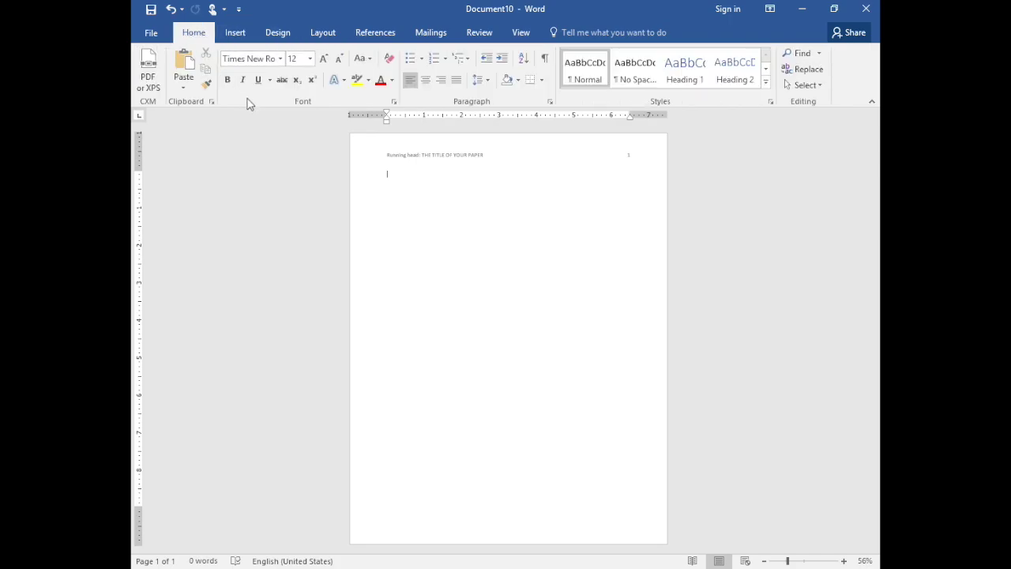
{"action": "left_click", "coordinate": [424, 79]}
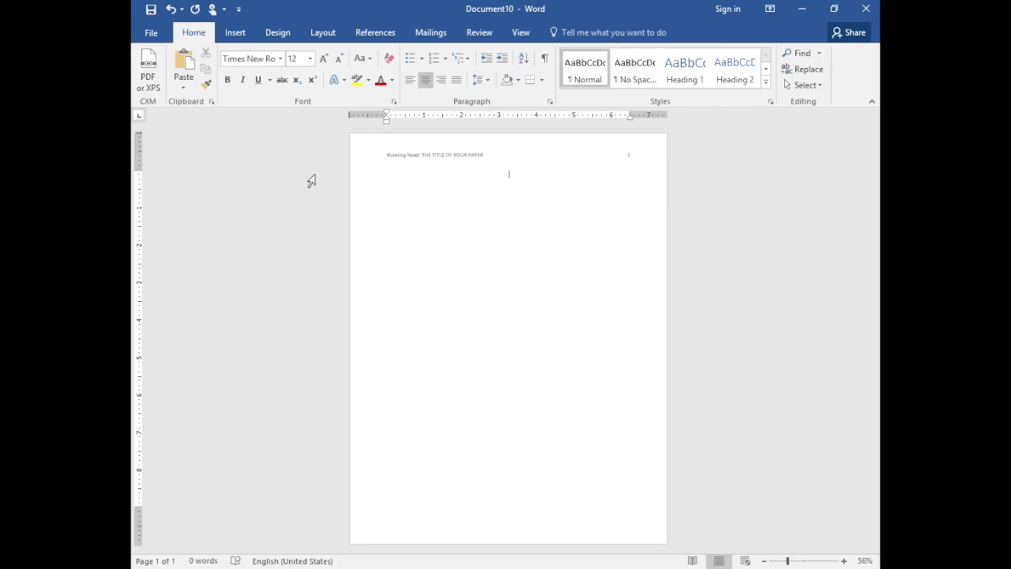
{"action": "key", "text": "Return"}
{"action": "type", "text": "The"}
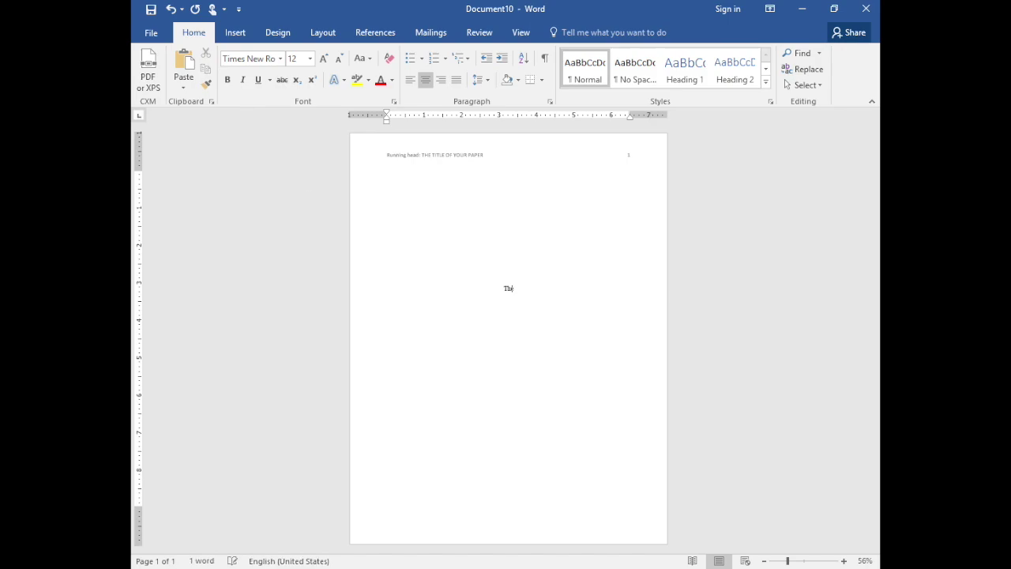
{"action": "type", "text": " Title of Your Paper "}
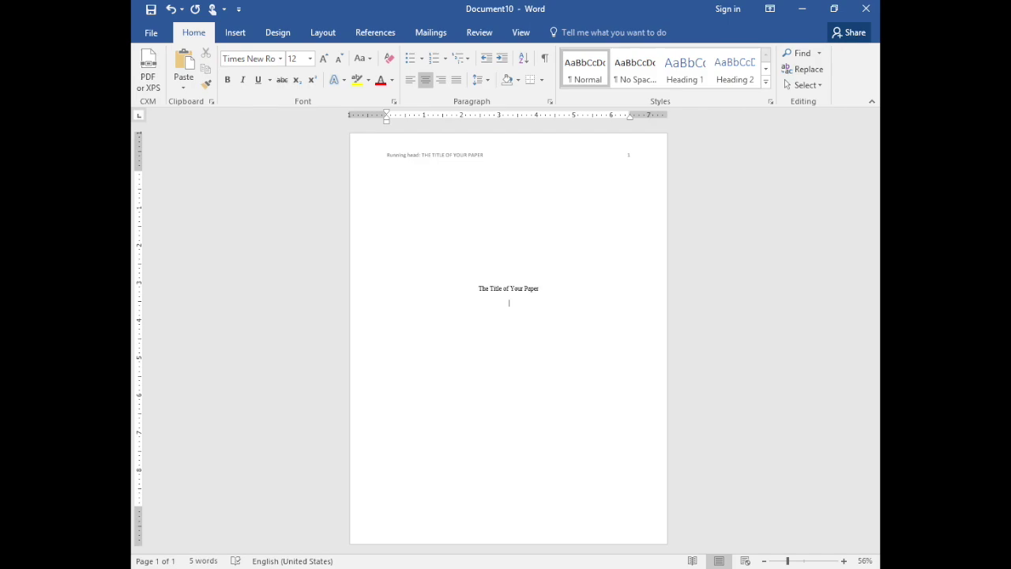
{"action": "type", "text": "Your Name"}
{"action": "key", "text": "Return"}
{"action": "type", "text": "Your Institution"}
{"action": "left_click", "coordinate": [231, 33]}
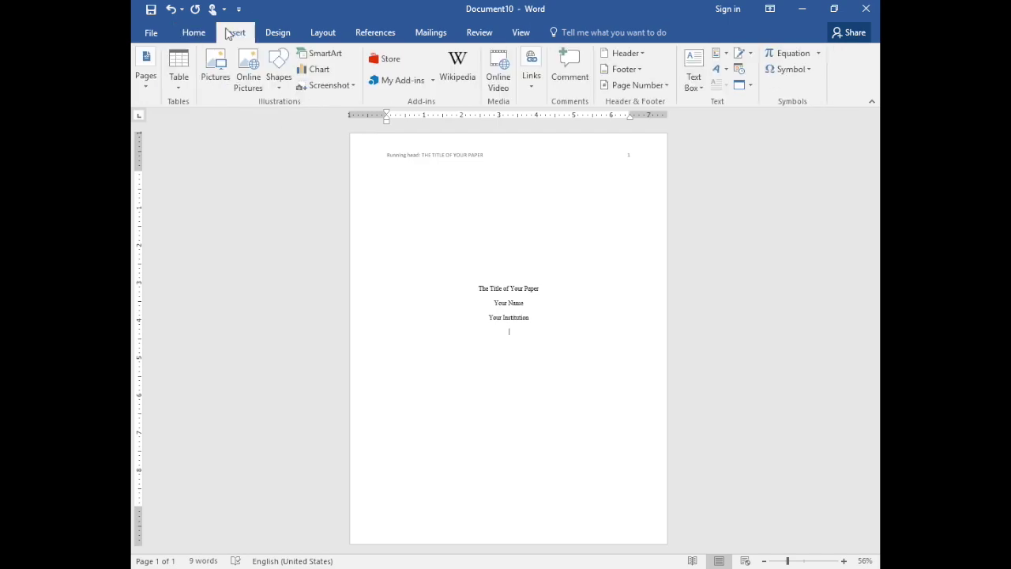
Insert a page break after the title page and place the cursor on blank page 2
{"action": "left_click", "coordinate": [146, 66]}
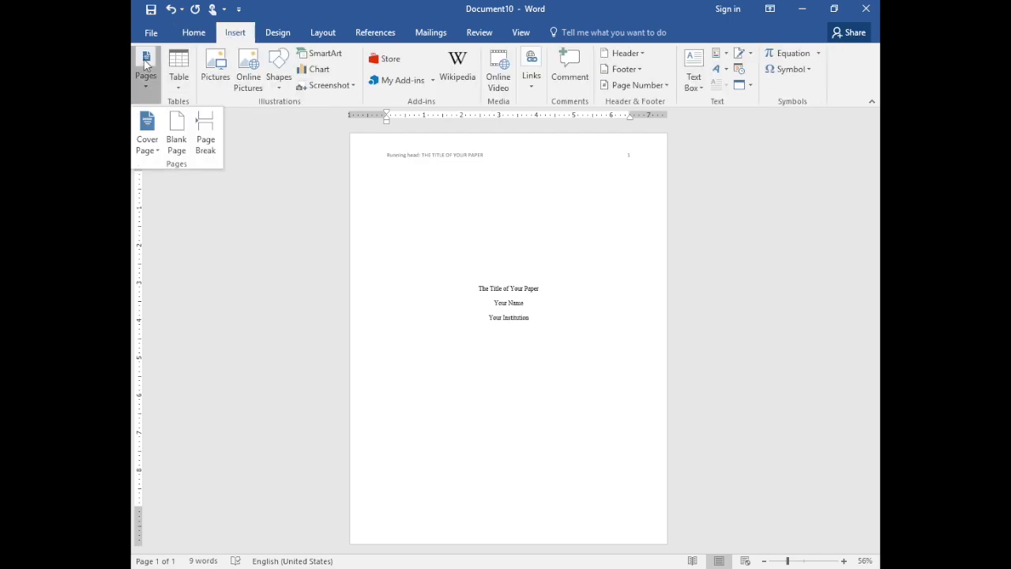
{"action": "left_click", "coordinate": [212, 140]}
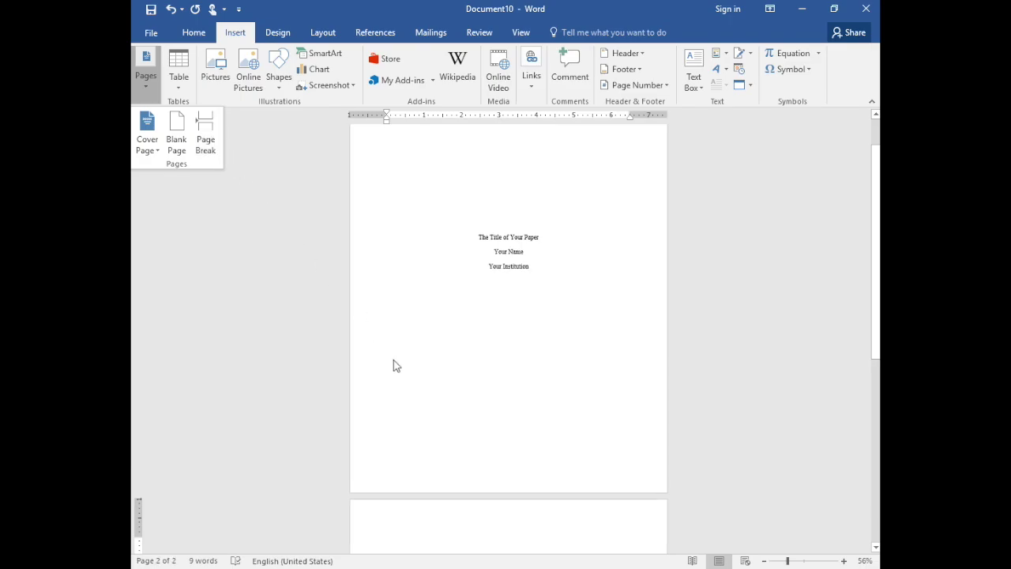
{"action": "scroll", "coordinate": [395, 366], "scroll_direction": "down", "scroll_amount": 5}
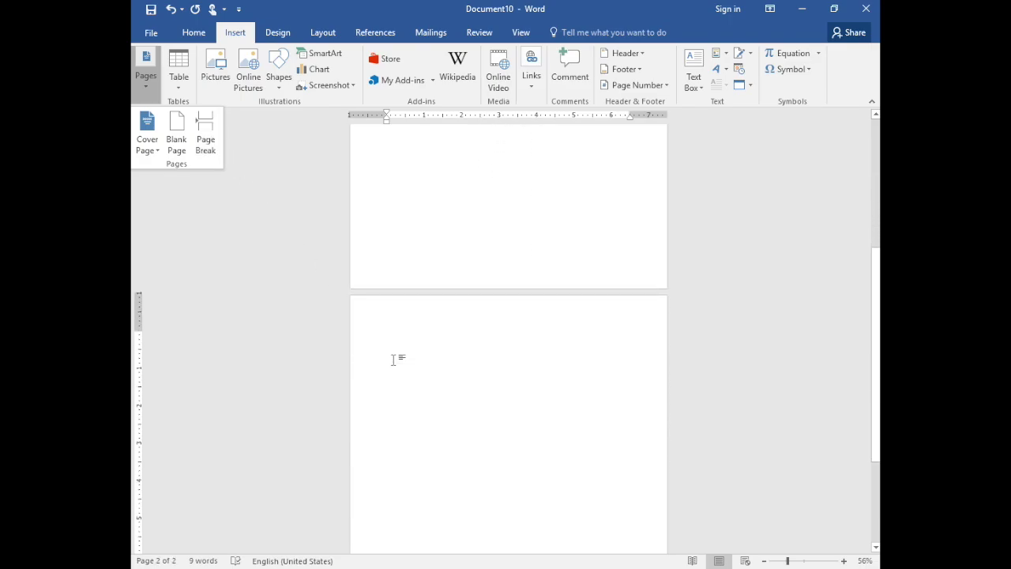
{"action": "scroll", "coordinate": [392, 360], "scroll_direction": "down", "scroll_amount": 1}
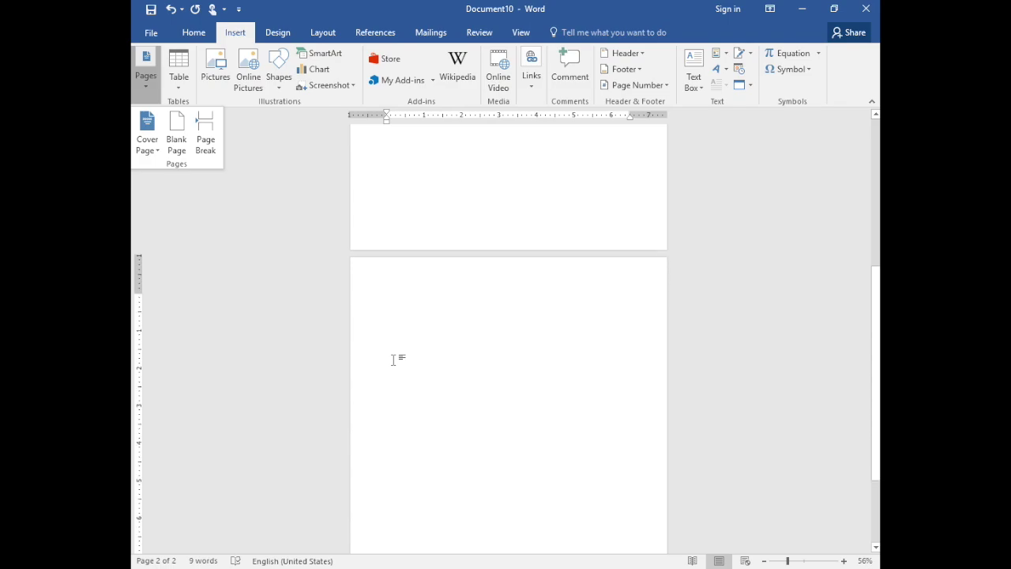
{"action": "left_click", "coordinate": [452, 270]}
Write 'THE TITLE OF YOUR PAPER' in the page 2 header with a plain page number at its right
{"action": "double_click", "coordinate": [451, 269]}
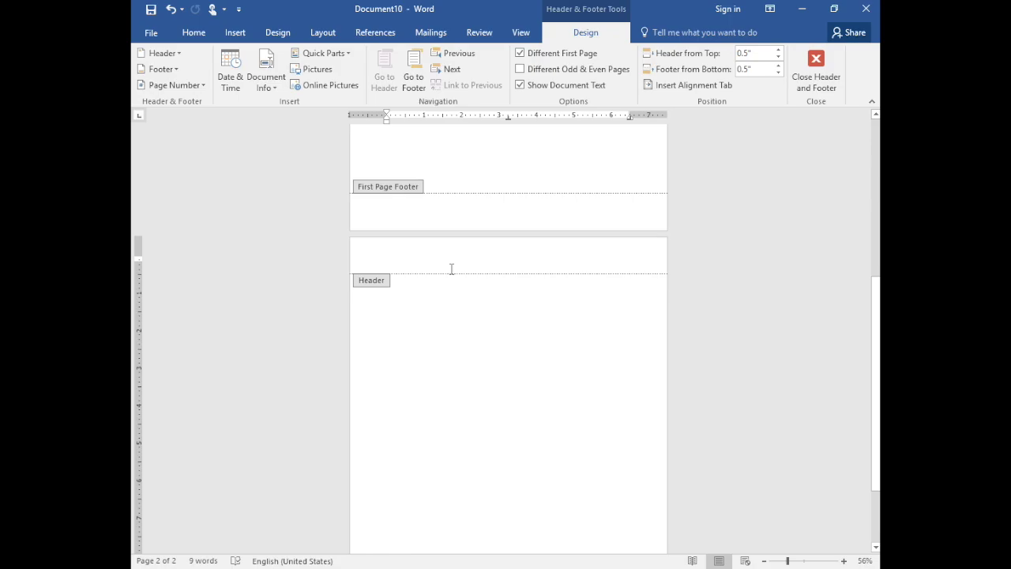
{"action": "type", "text": "THE EN"}
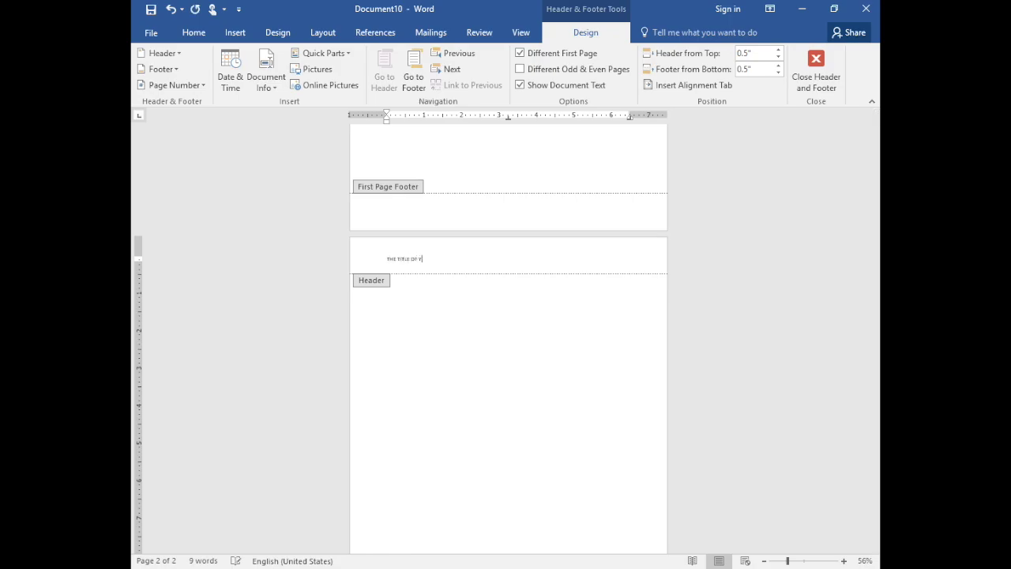
{"action": "type", "text": "TLE OF YOUR PAPER"}
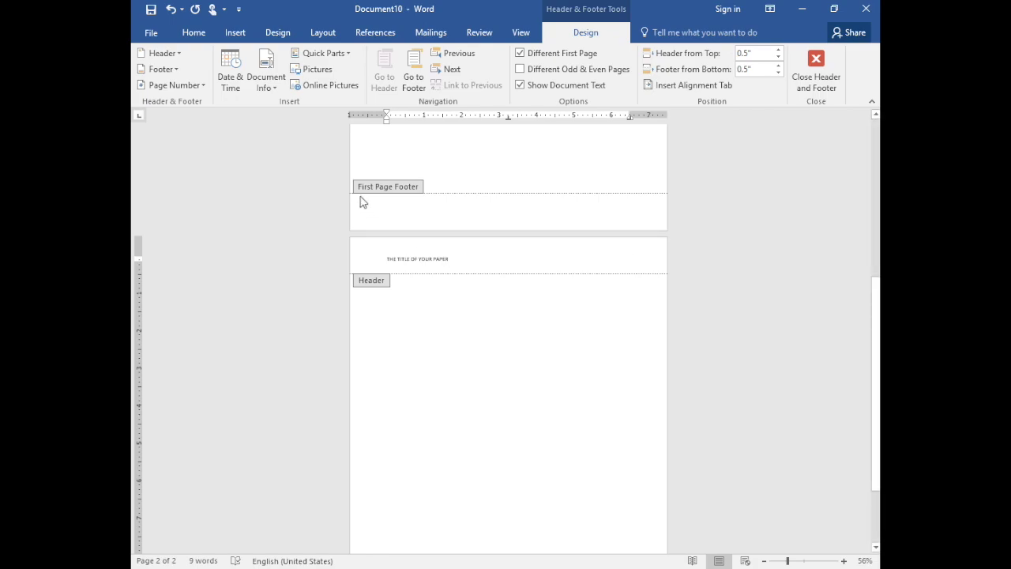
{"action": "left_click", "coordinate": [236, 32]}
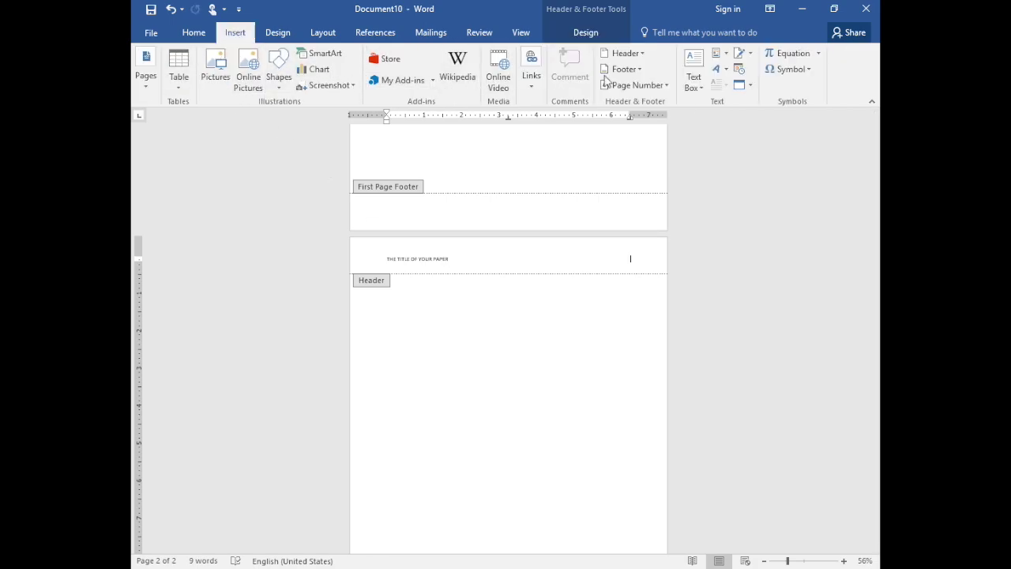
{"action": "left_click", "coordinate": [653, 86]}
{"action": "mouse_move", "coordinate": [649, 154]}
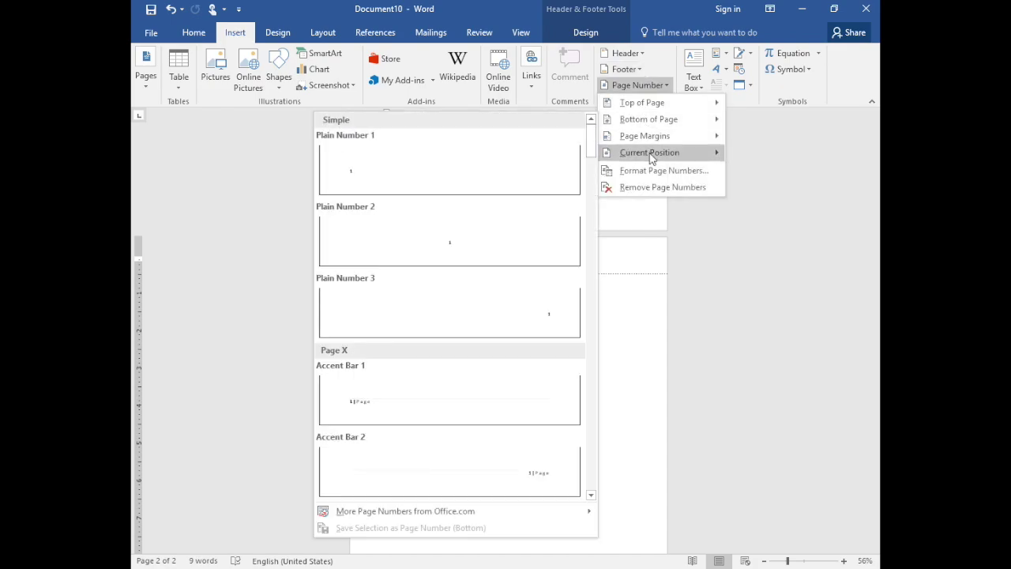
{"action": "left_click", "coordinate": [506, 210]}
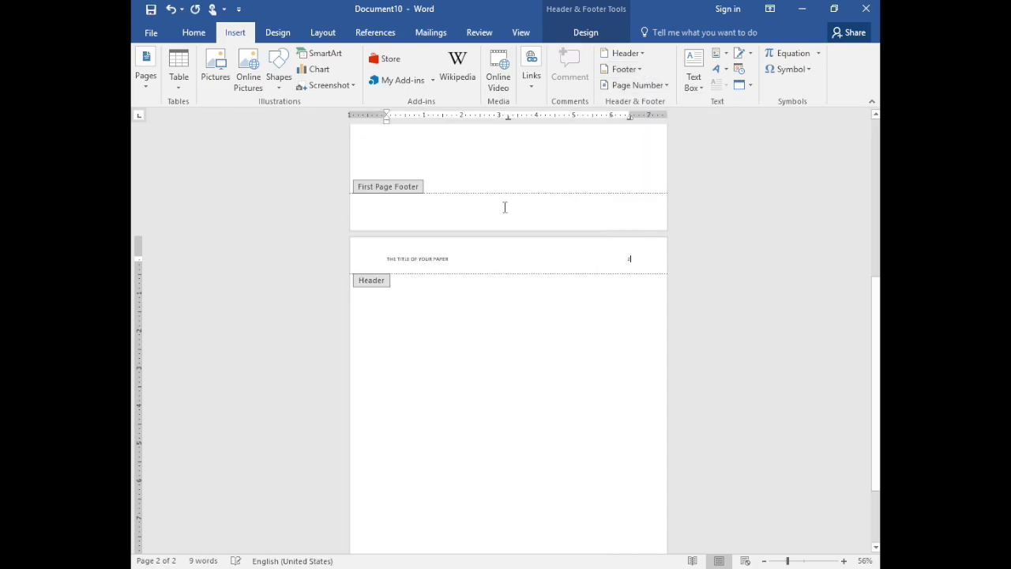
{"action": "double_click", "coordinate": [509, 338]}
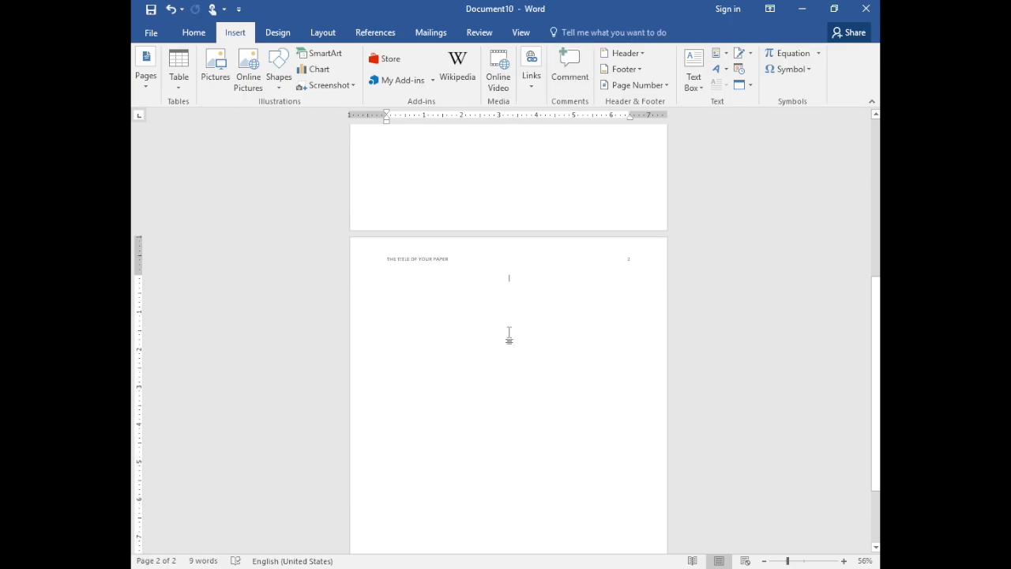
Type the title 'The Title of Your Paper', then a left-aligned body paragraph with tab-indented first line
{"action": "type", "text": "The Title"}
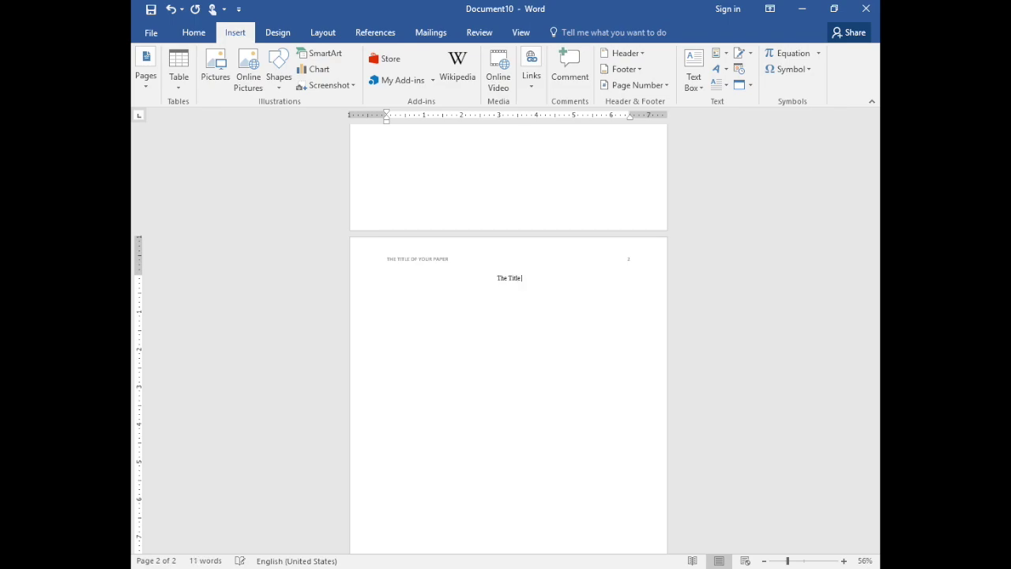
{"action": "type", "text": " of Your Paper"}
{"action": "key", "text": "Return"}
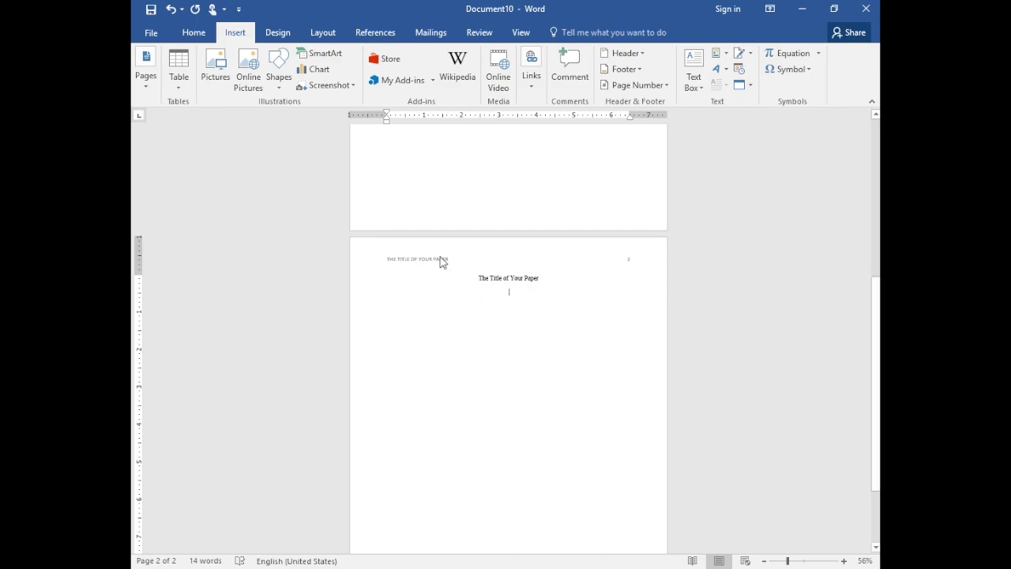
{"action": "left_click", "coordinate": [194, 32]}
{"action": "left_click", "coordinate": [409, 81]}
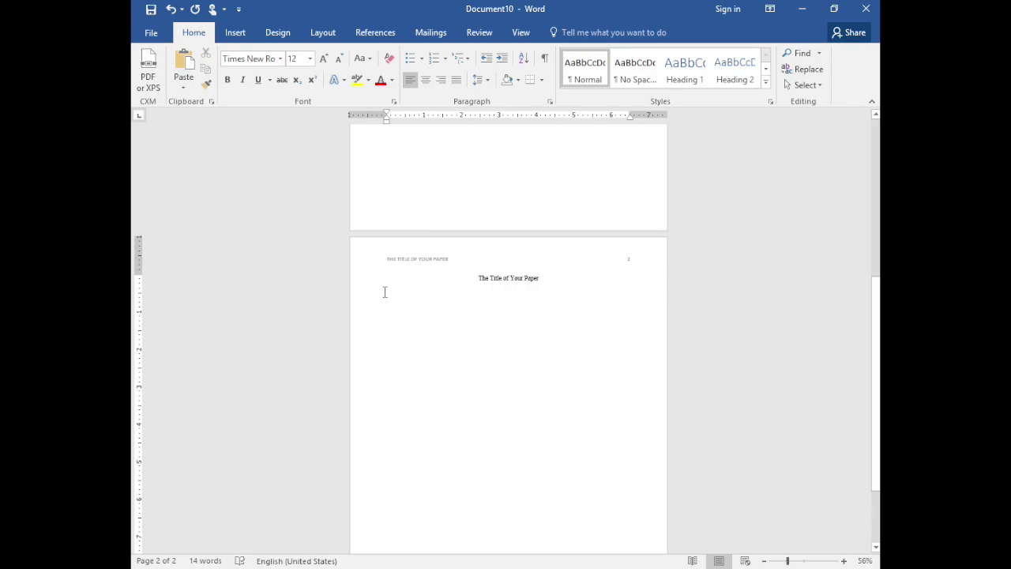
{"action": "key", "text": "Tab"}
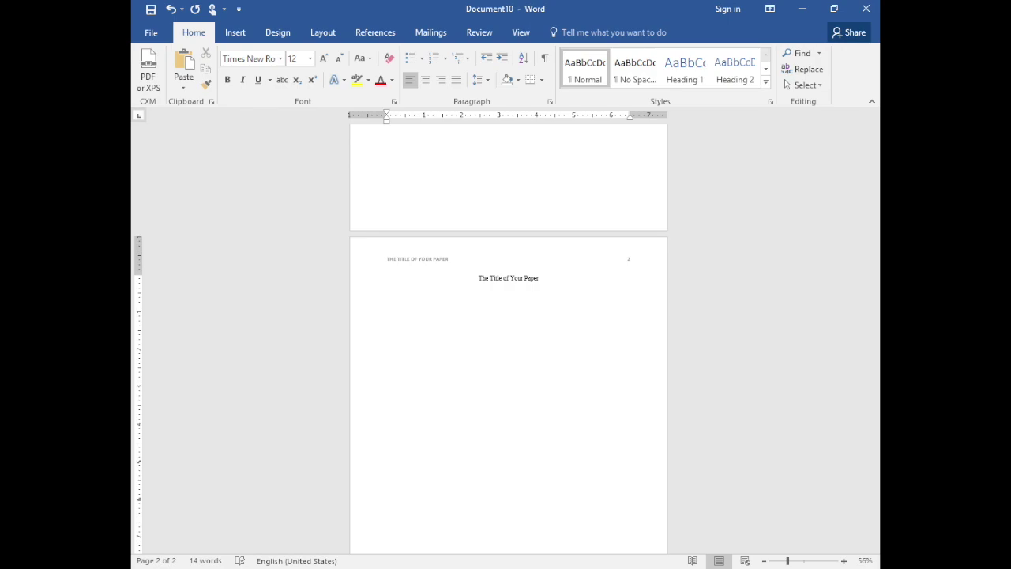
{"action": "type", "text": "Now you begin writing your main body content by pressing the tab"}
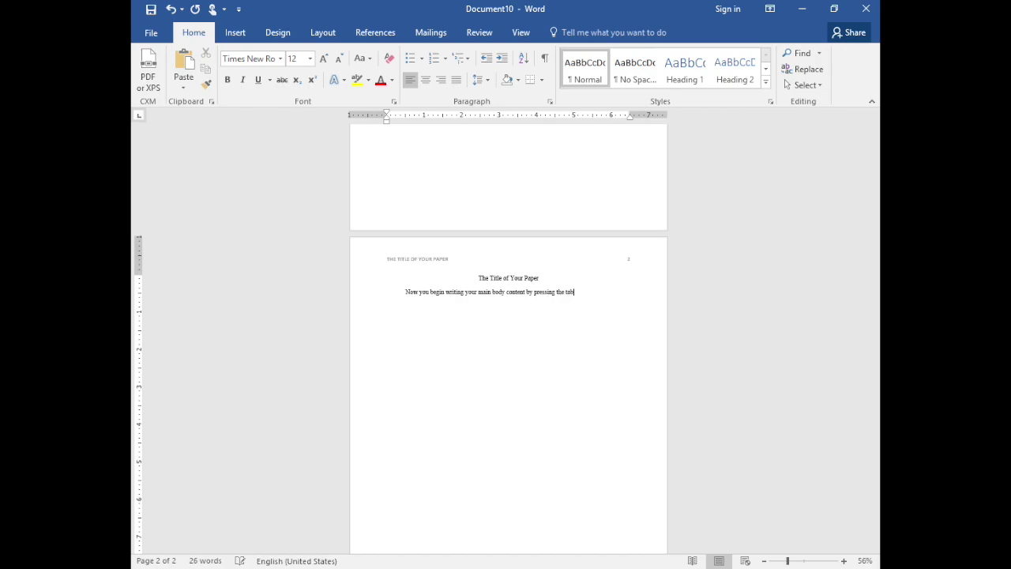
{"action": "type", "text": " key to indent the first line."}
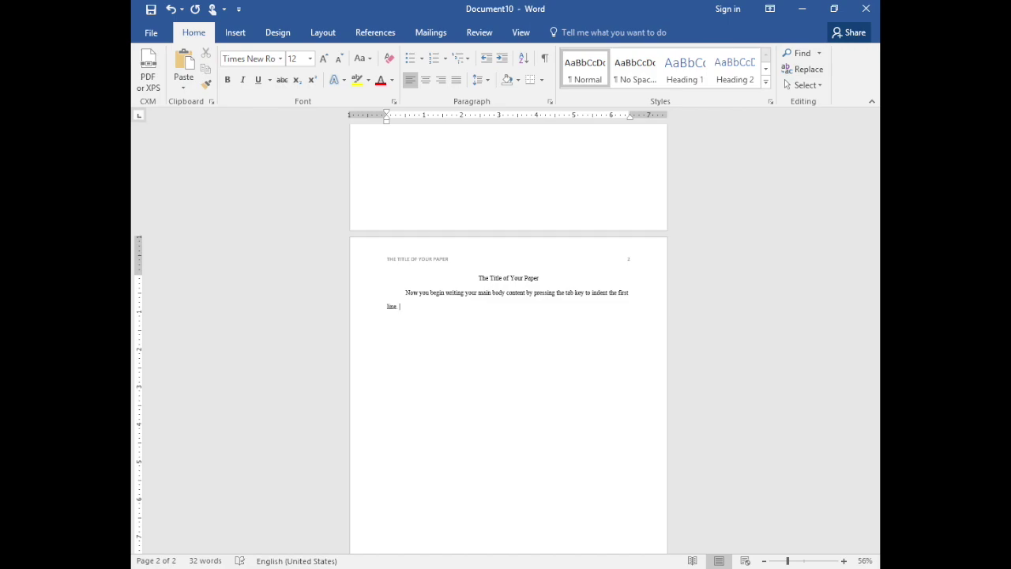
{"action": "type", "text": "Now continue writing your paper, using the tab to indent the beginning of each paragraph. When you have finished writing the main body content, insert a page break and begin the References page."}
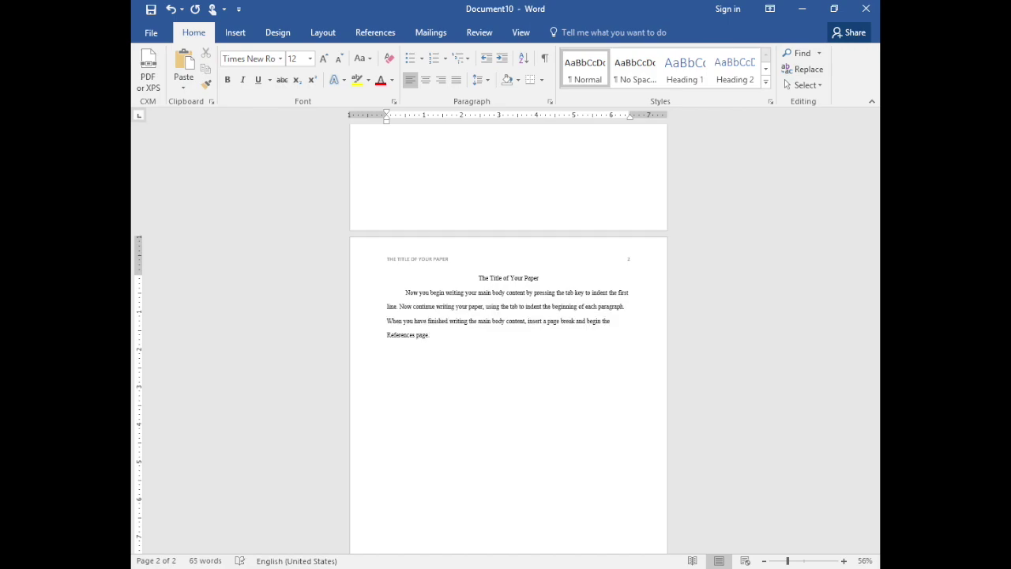
{"action": "key", "text": "Return"}
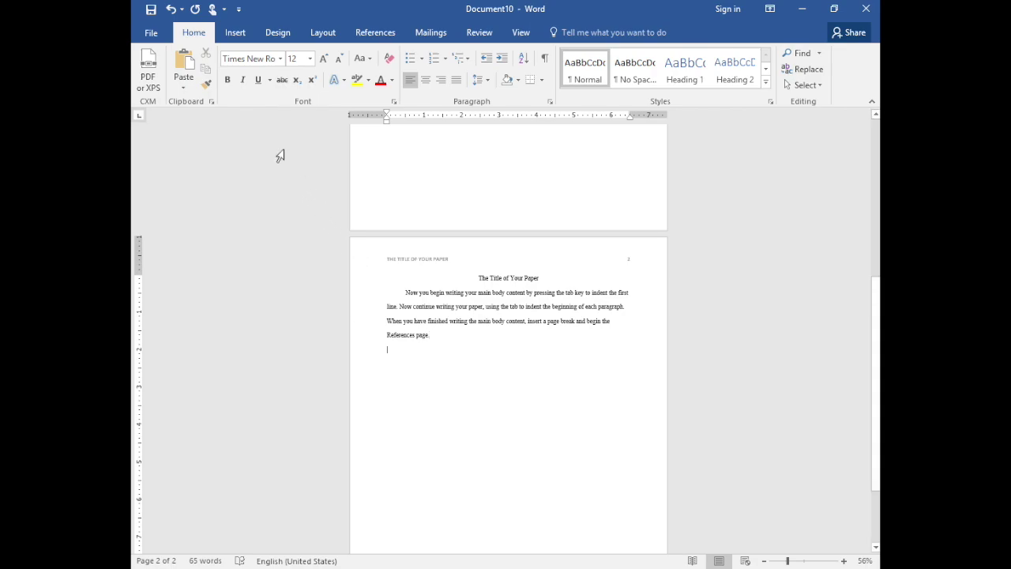
Insert a page break after the body text and place the cursor at the top of page 3
{"action": "left_click", "coordinate": [233, 33]}
{"action": "left_click", "coordinate": [146, 70]}
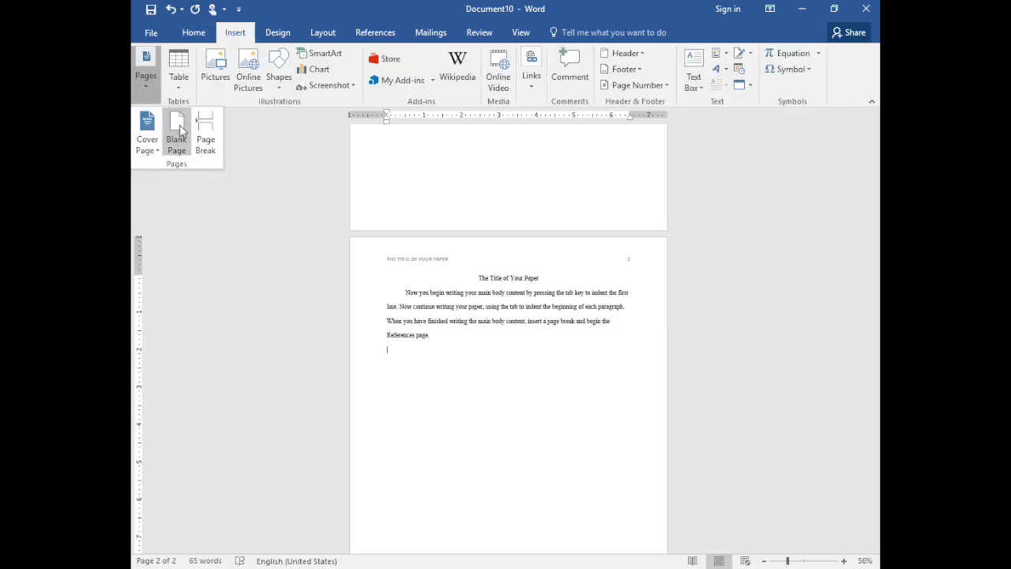
{"action": "left_click", "coordinate": [206, 136]}
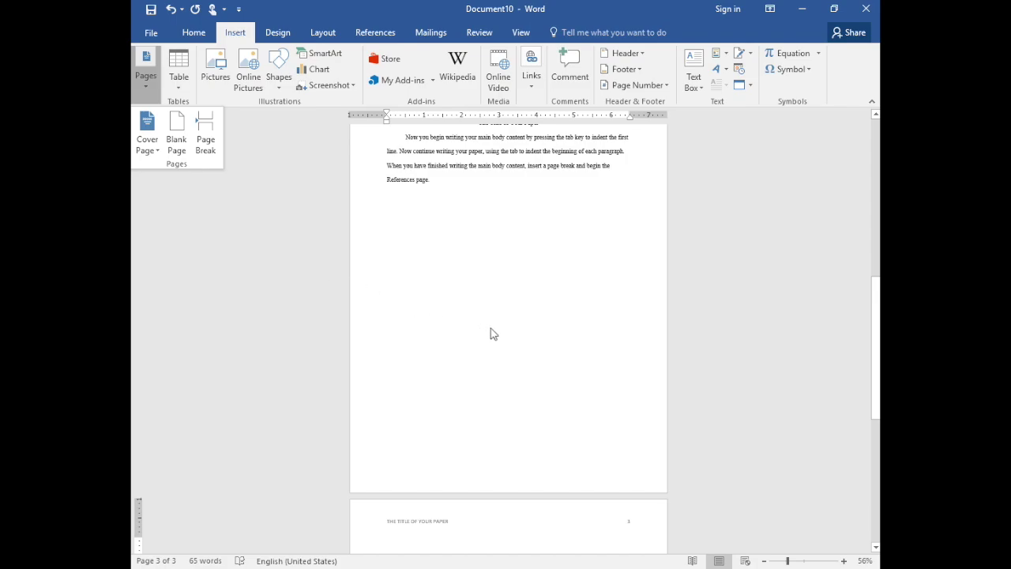
{"action": "scroll", "coordinate": [491, 328], "scroll_direction": "down", "scroll_amount": 1}
{"action": "scroll", "coordinate": [491, 327], "scroll_direction": "down", "scroll_amount": 5}
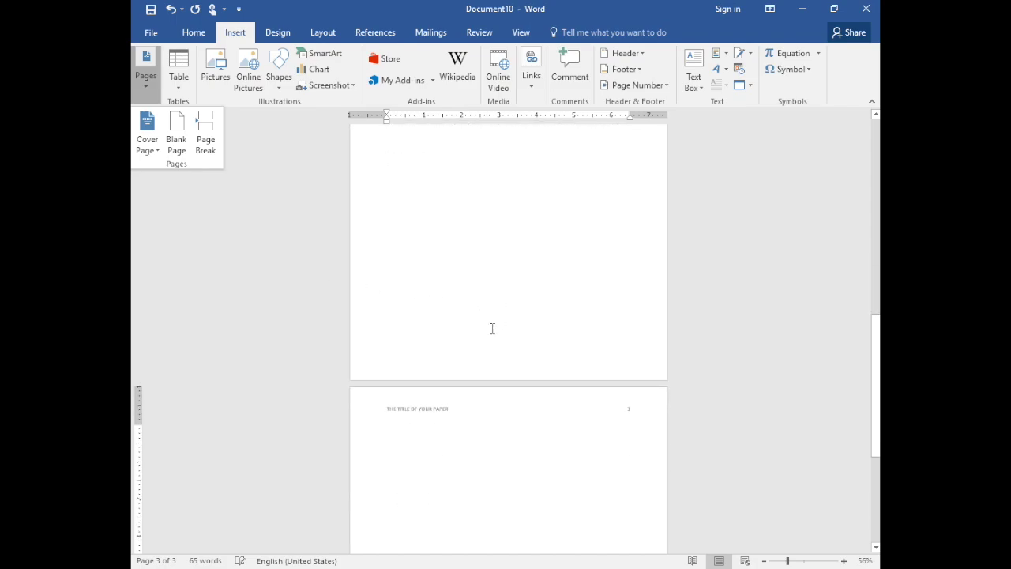
{"action": "scroll", "coordinate": [492, 327], "scroll_direction": "down", "scroll_amount": 1}
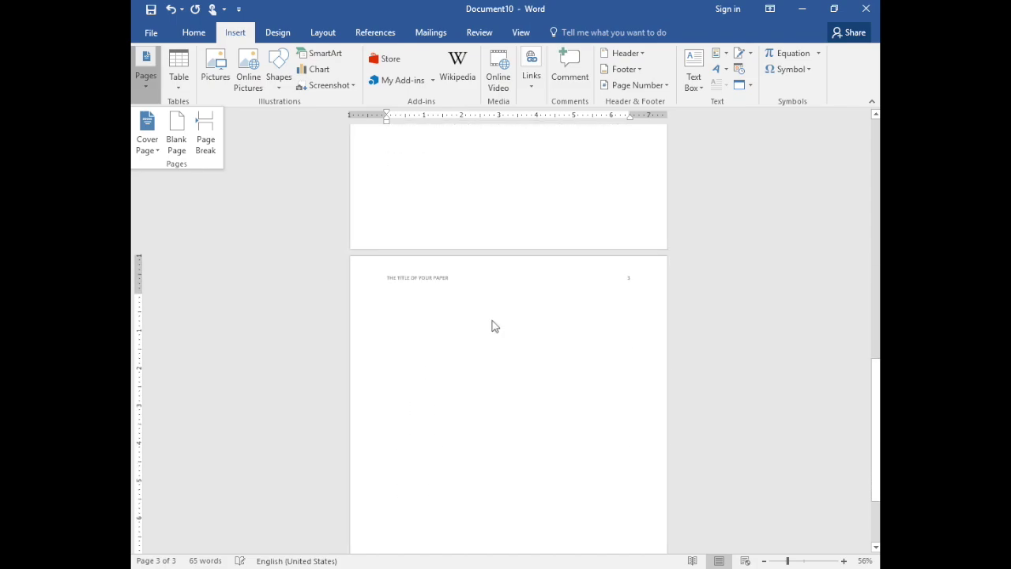
{"action": "left_click", "coordinate": [496, 320]}
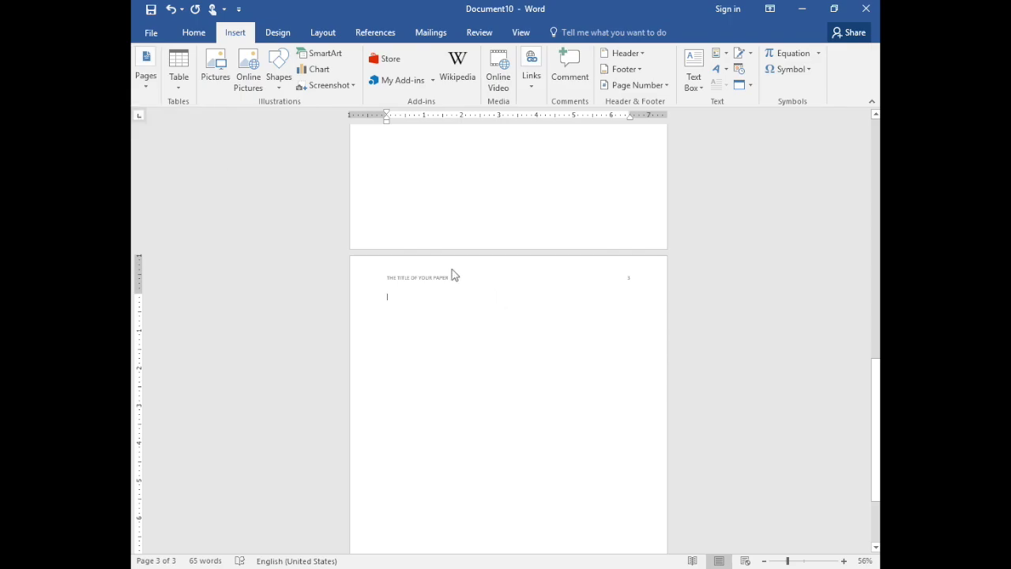
Add a centred 'References' heading on page 3
{"action": "left_click", "coordinate": [194, 33]}
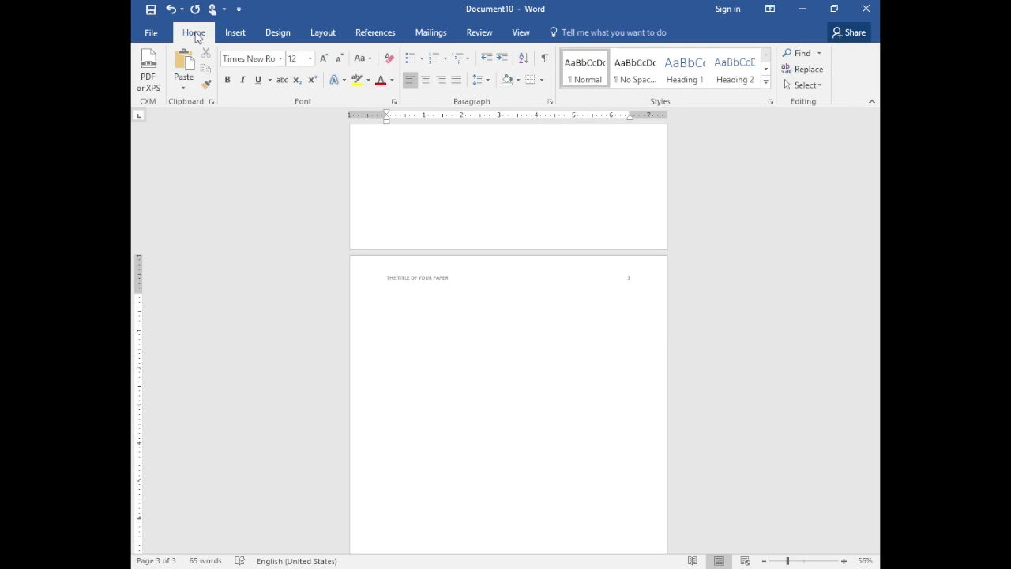
{"action": "left_click", "coordinate": [425, 81]}
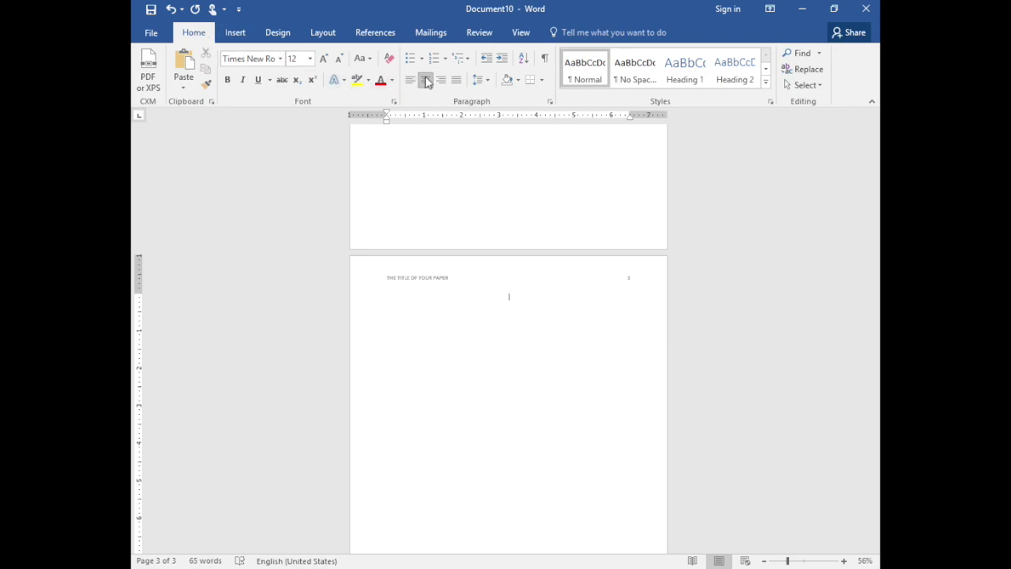
{"action": "type", "text": "References"}
Left-align the empty line under References and give it a 0.5" hanging indent
{"action": "left_click", "coordinate": [410, 80]}
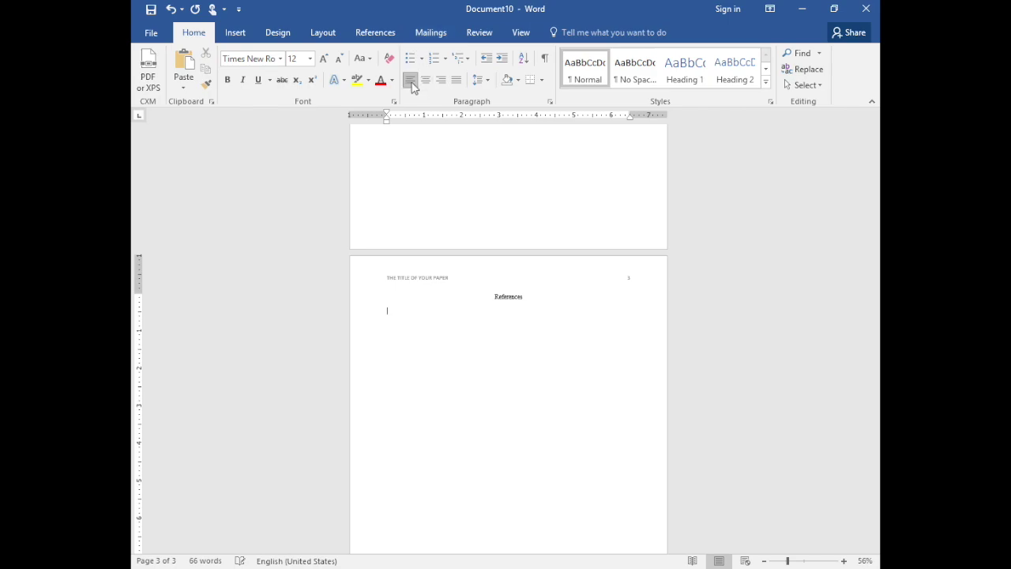
{"action": "left_click", "coordinate": [549, 102]}
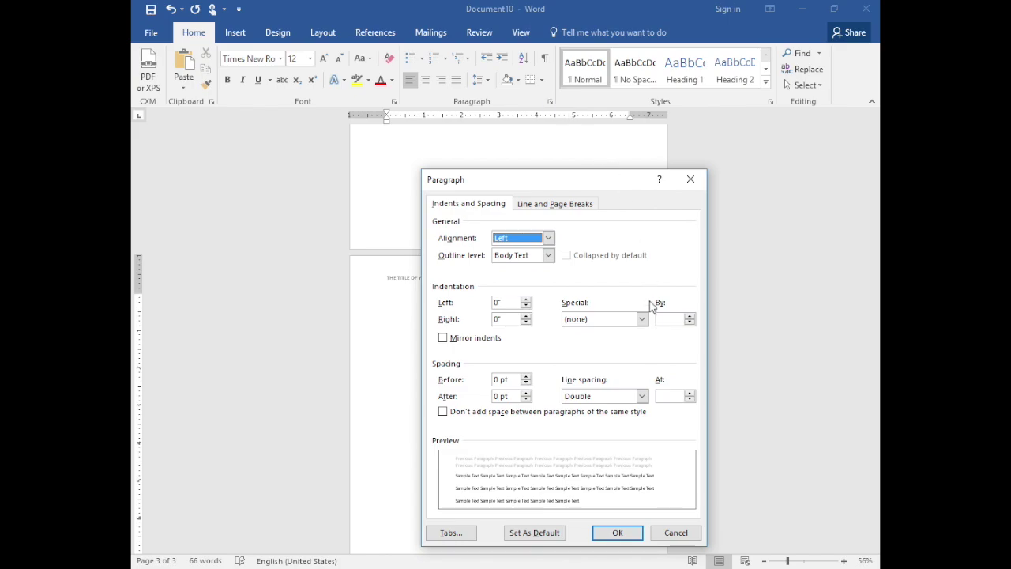
{"action": "left_click", "coordinate": [641, 319]}
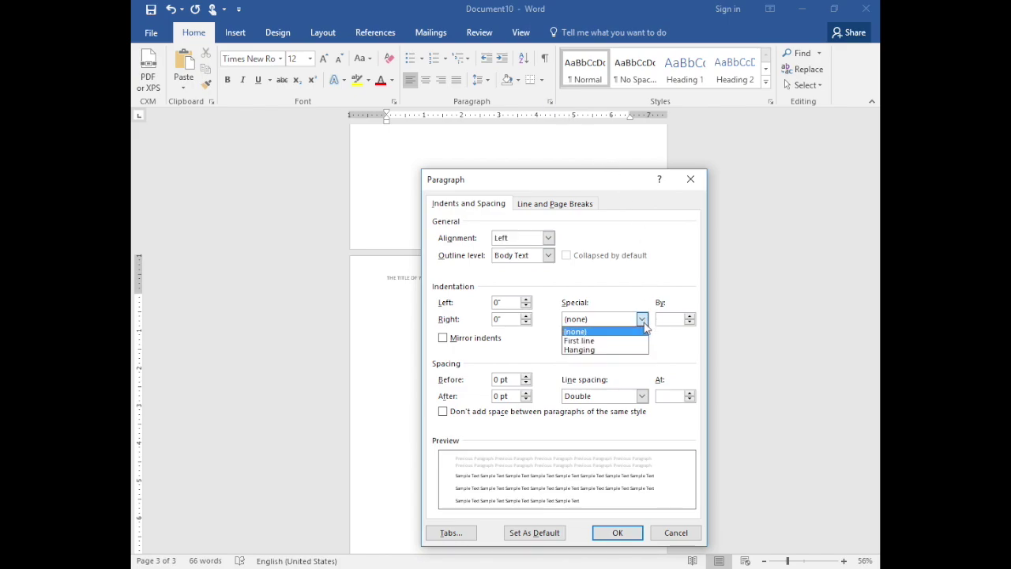
{"action": "left_click", "coordinate": [604, 352]}
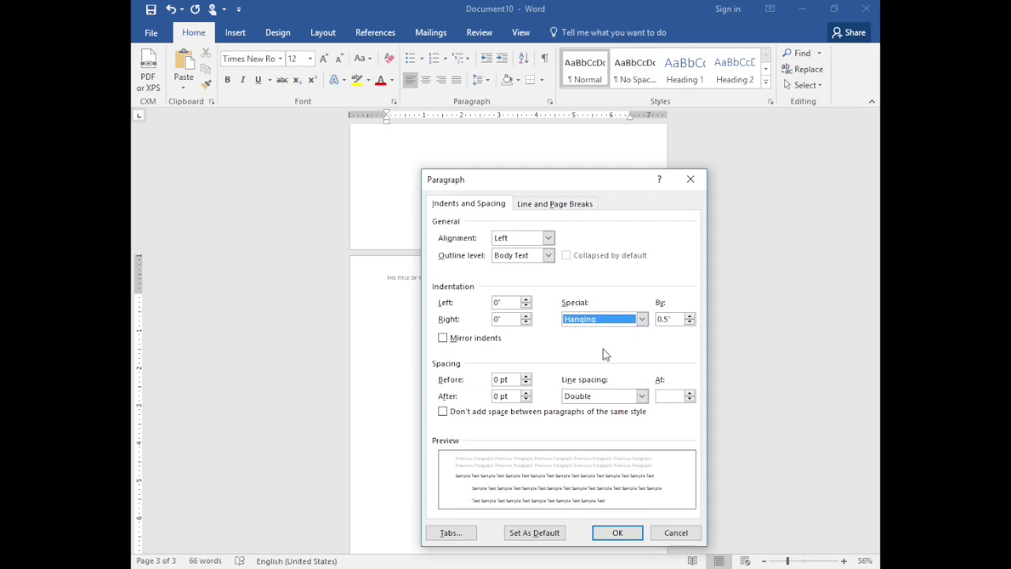
{"action": "left_click", "coordinate": [618, 532]}
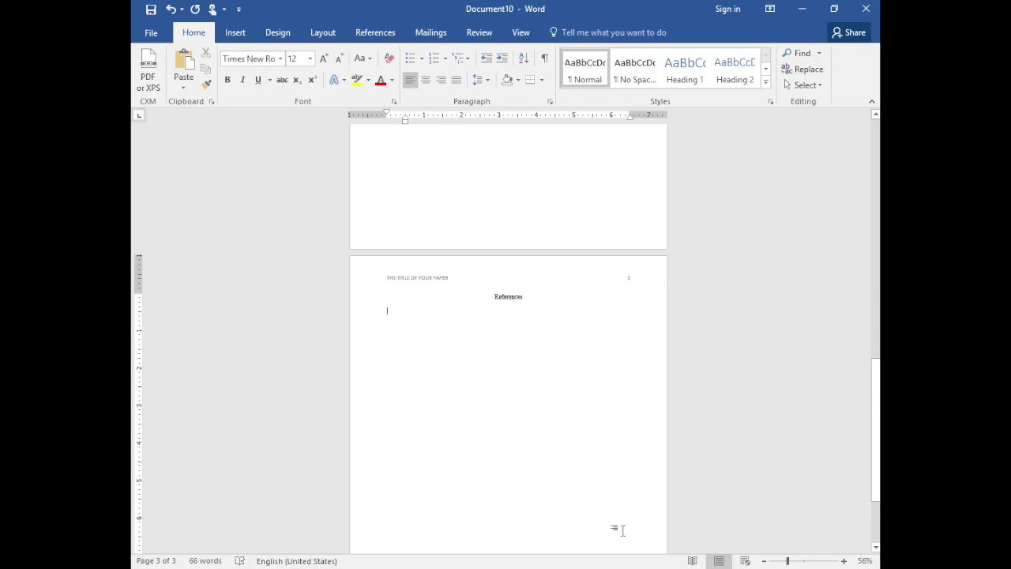
Paste the two sample references, an online article and a book, under the References heading
{"action": "left_click", "coordinate": [521, 33]}
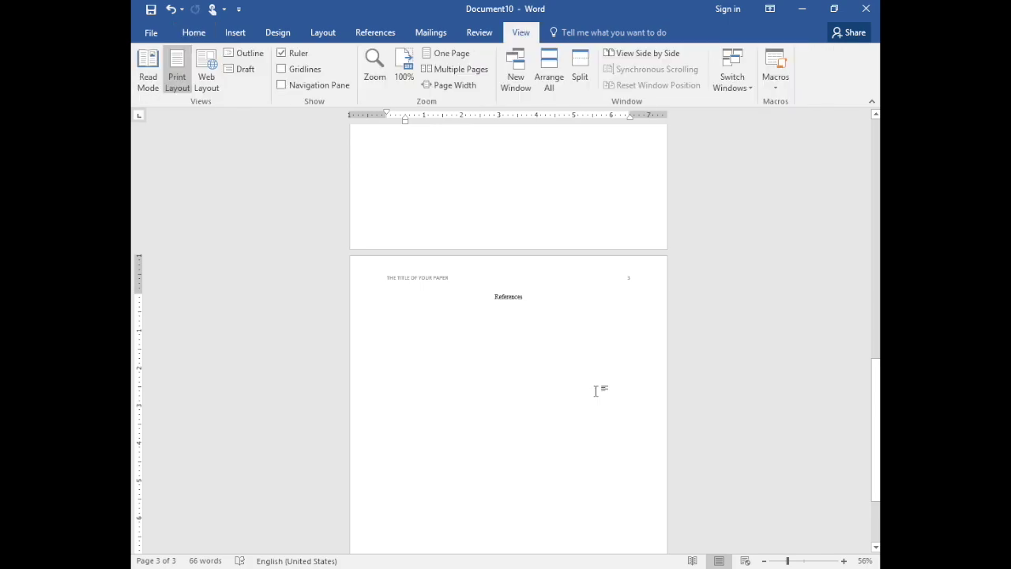
{"action": "type", "text": "Murphy, J, & Smith, K. (Date of publication). Title of article. Title of Online Periodical, volume number(issue number if available). Retrieved from http://www.thewebsite.com/and_entire/url/ Evans, A., Martin, K., Poatsy, M.A. (2016). Technology in Action (13th ed.). Upper Saddle River, NJ: Prentice Hall, Inc./Pearson Education."}
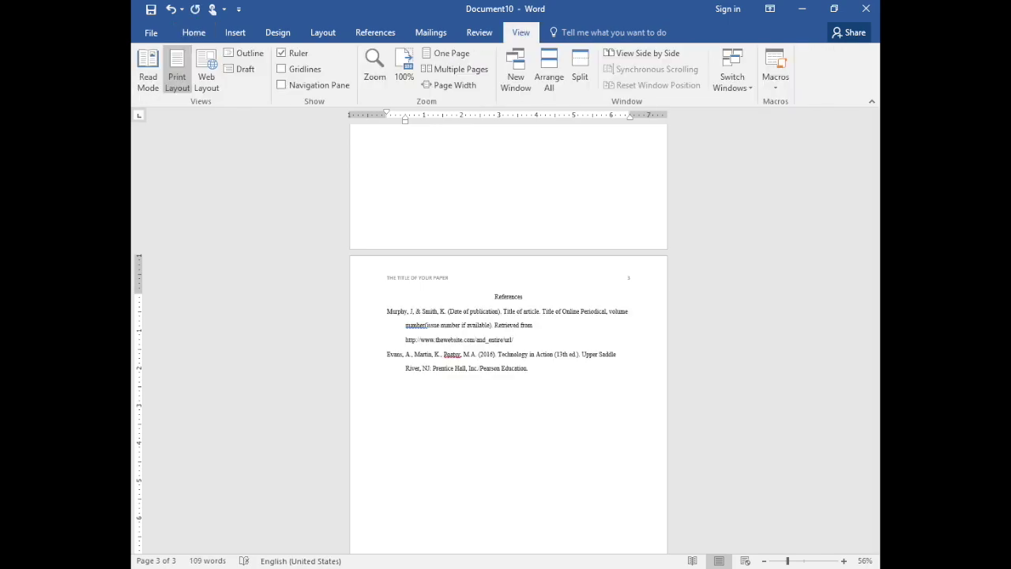